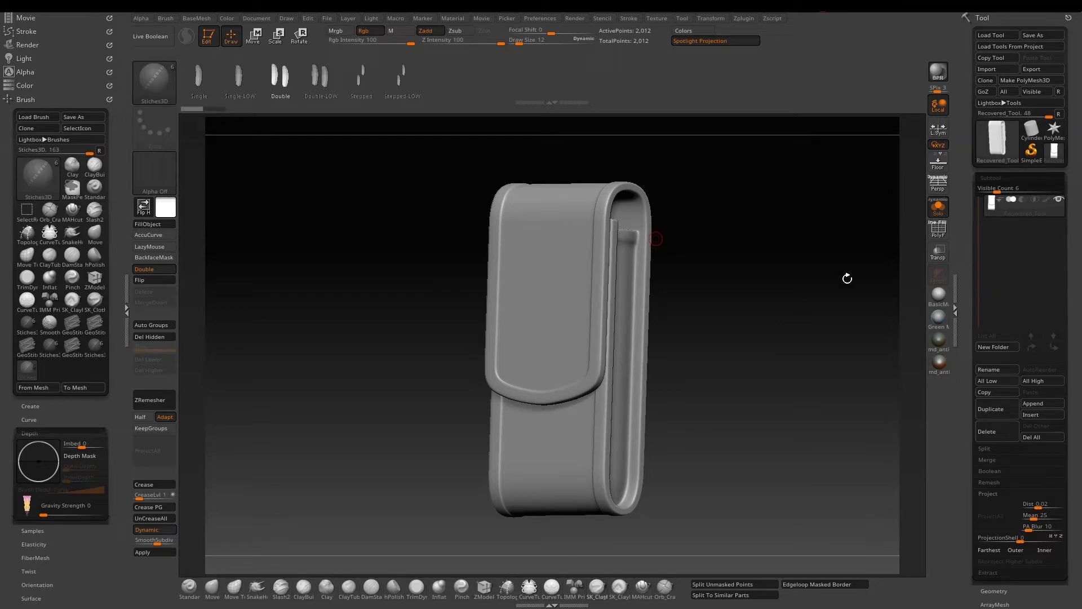
- Duplicate the pouch as a second subtool and turn on PolyFrame to show its wireframe and polygroups
{"action": "left_click", "coordinate": [1000, 411]}
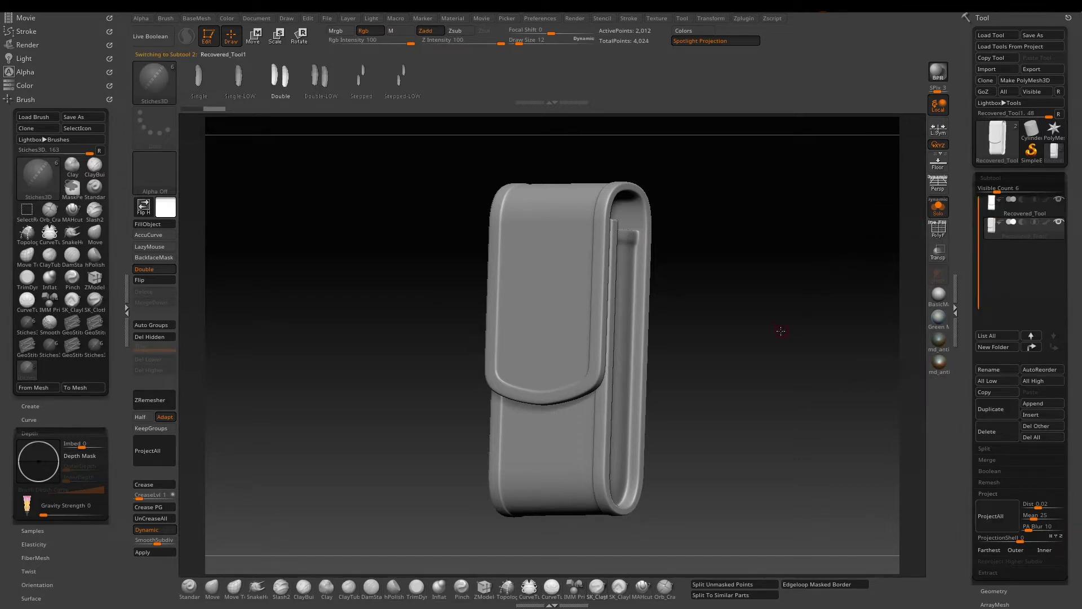
{"action": "mouse_move", "coordinate": [779, 331]}
{"action": "left_mouse_down"}
{"action": "mouse_move", "coordinate": [781, 320]}
{"action": "mouse_move", "coordinate": [777, 347]}
{"action": "mouse_move", "coordinate": [338, 429]}
{"action": "mouse_move", "coordinate": [191, 509]}
{"action": "left_mouse_up"}
{"action": "key", "text": "shift+f"}
- Turn off Dynamic Subdiv on the duplicate and crease its polygroup borders
{"action": "left_click", "coordinate": [157, 528]}
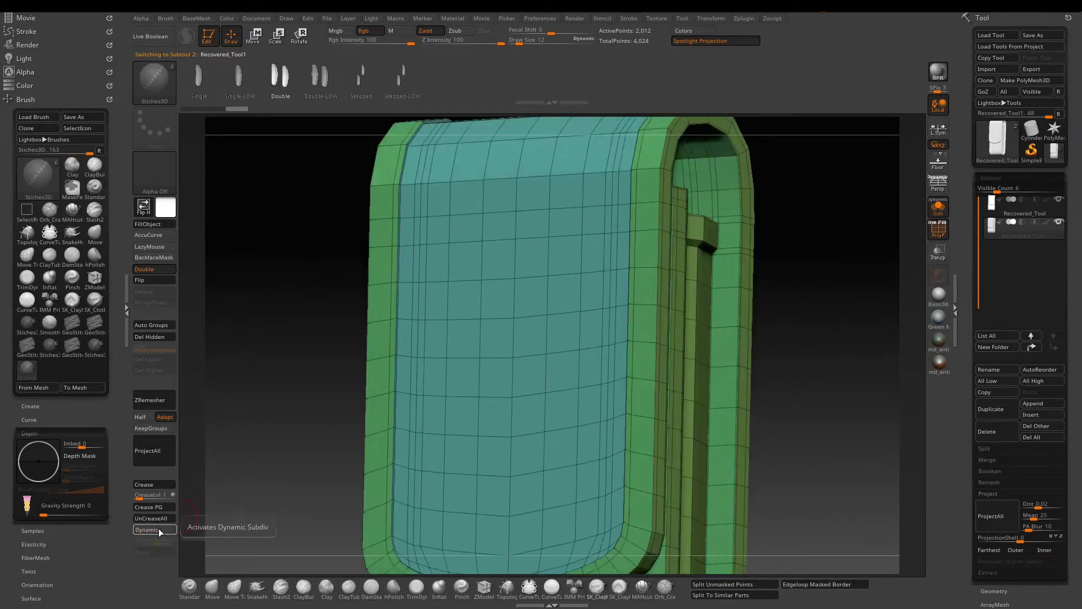
{"action": "left_click", "coordinate": [155, 508]}
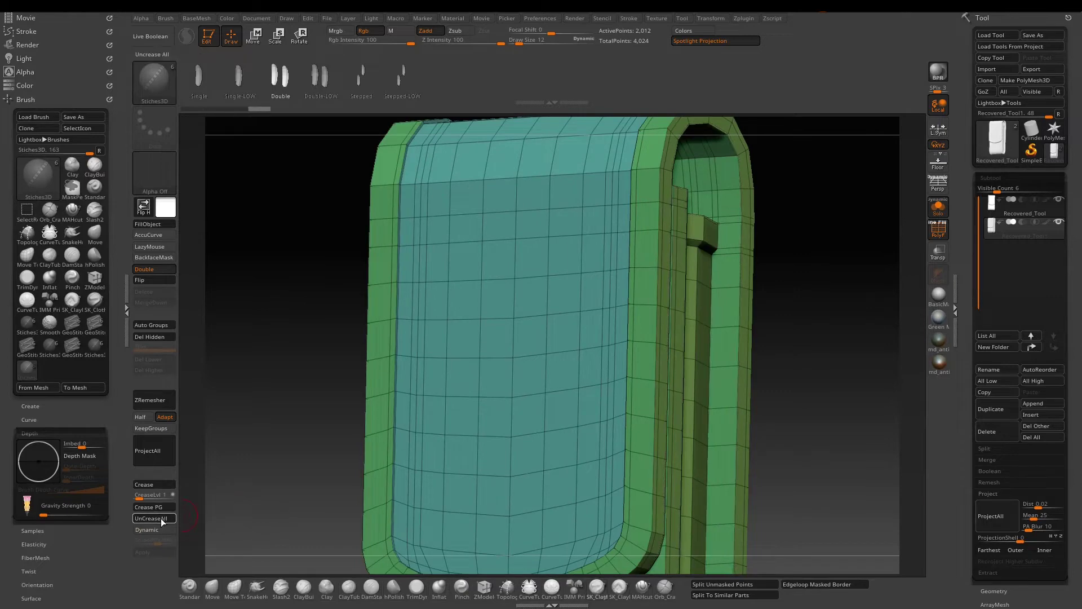
{"action": "mouse_move", "coordinate": [820, 409]}
{"action": "left_mouse_down", "text": "alt"}
{"action": "mouse_move", "coordinate": [771, 349]}
{"action": "mouse_move", "coordinate": [918, 401]}
{"action": "left_mouse_up", "text": "alt"}
{"action": "left_click_drag", "start_coordinate": [969, 472], "coordinate": [957, 376]}
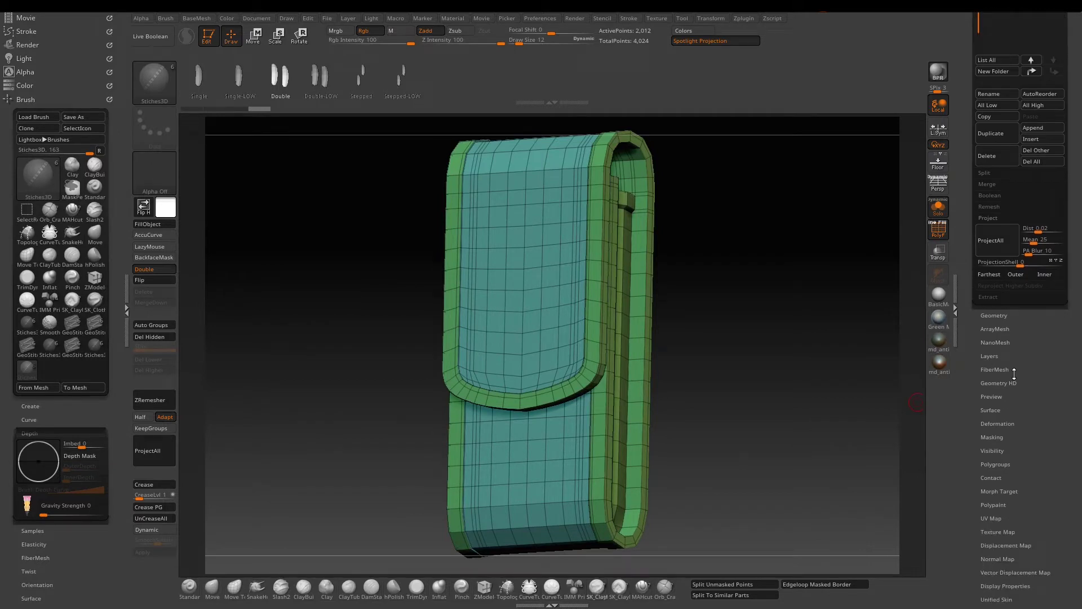
{"action": "left_click", "coordinate": [993, 314]}
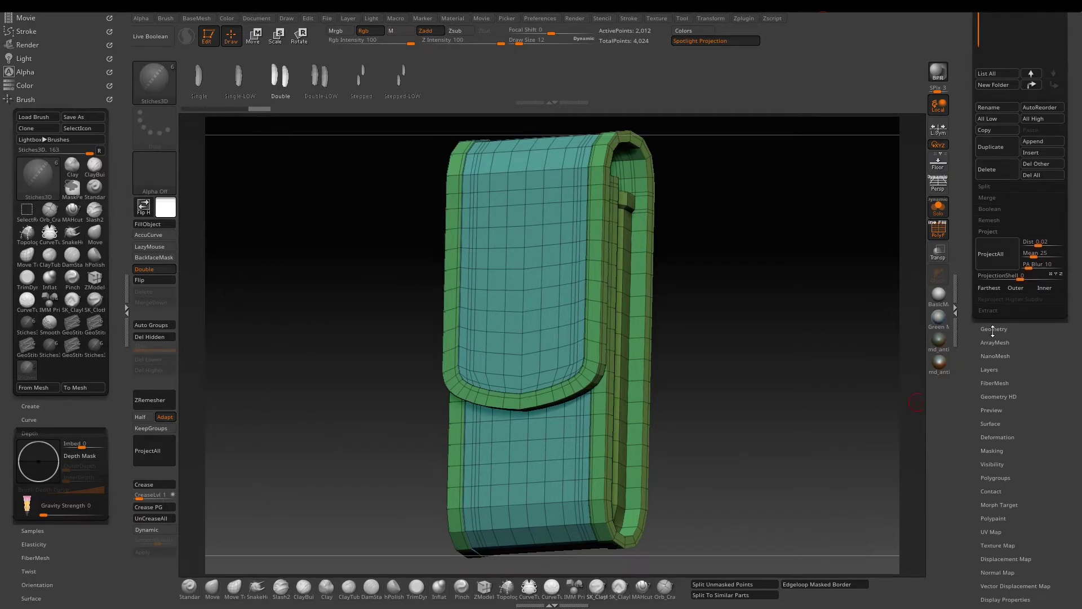
{"action": "scroll", "coordinate": [983, 359], "scroll_direction": "up", "scroll_amount": 5}
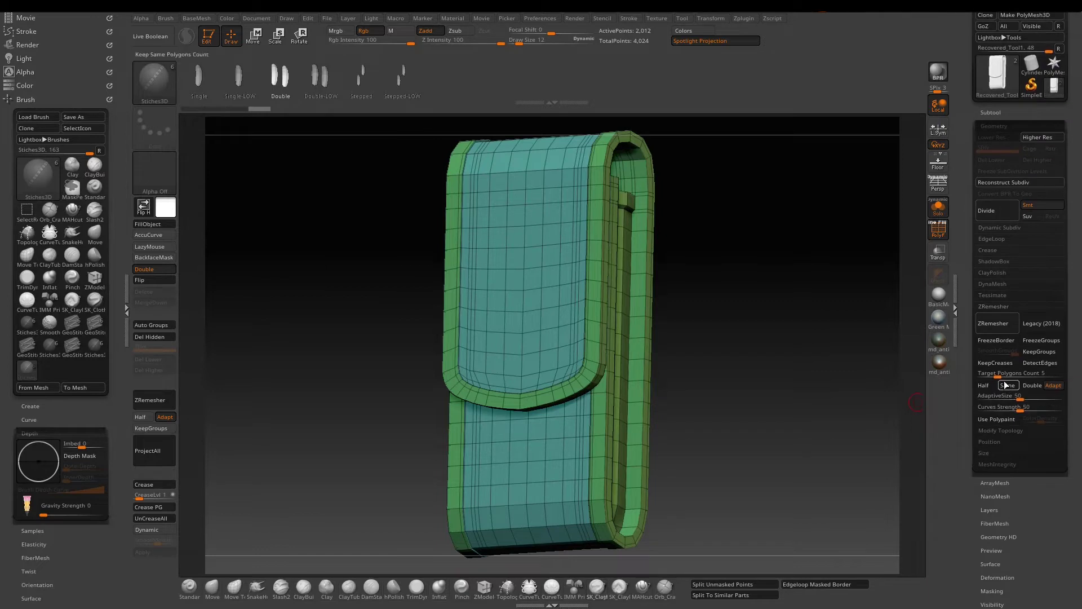
- ZRemesh the duplicate into quads with KeepGroups on, SmoothGroups 0 and the same point count
{"action": "left_click", "coordinate": [1036, 351]}
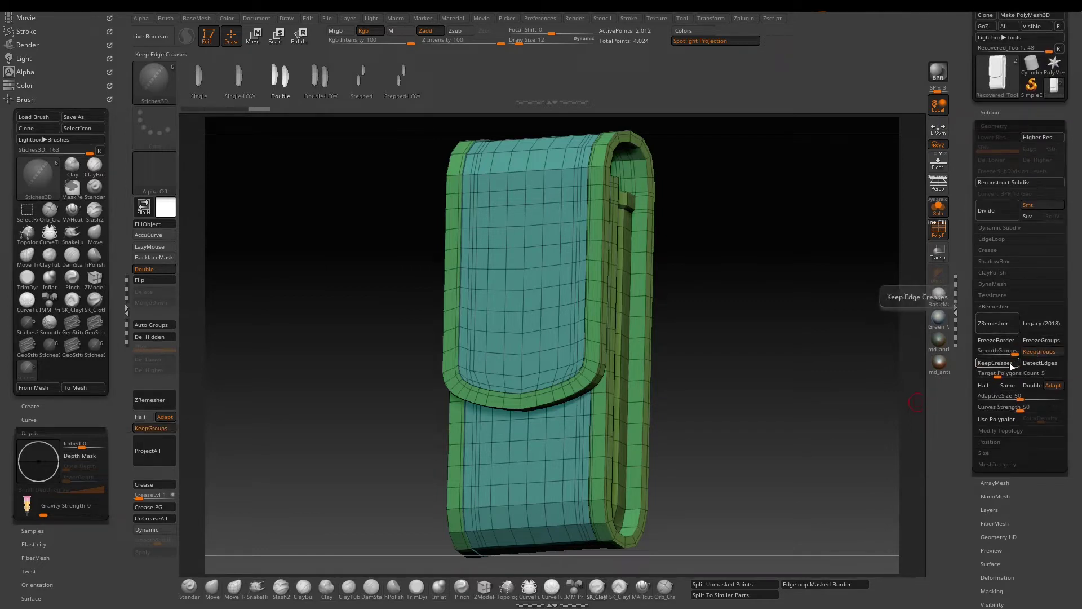
{"action": "left_click_drag", "start_coordinate": [1015, 351], "coordinate": [965, 359]}
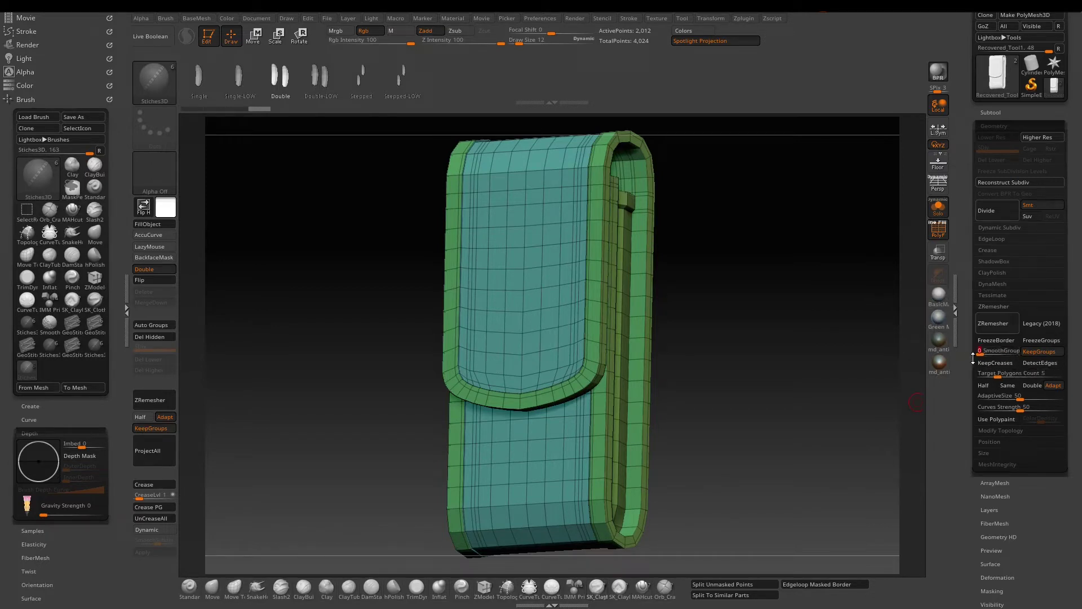
{"action": "left_click", "coordinate": [1017, 399]}
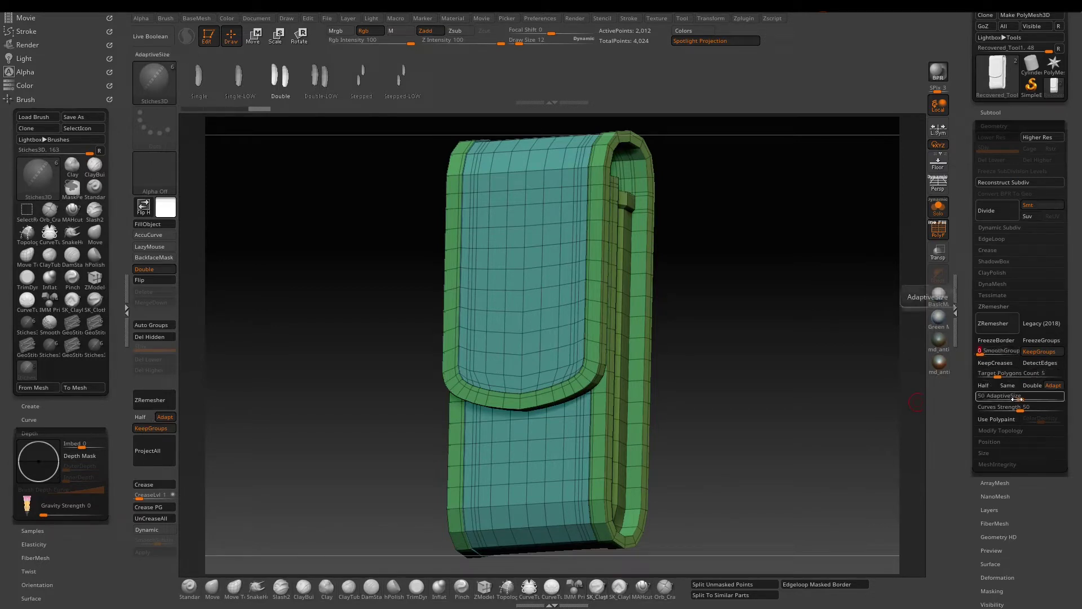
{"action": "left_click", "coordinate": [1008, 385]}
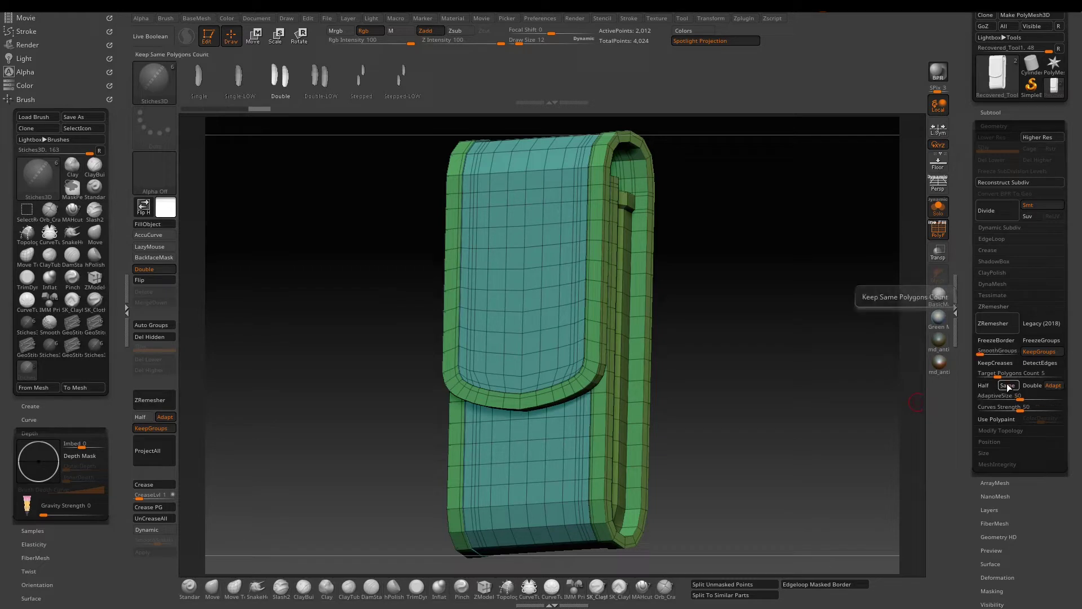
{"action": "left_click", "coordinate": [993, 327]}
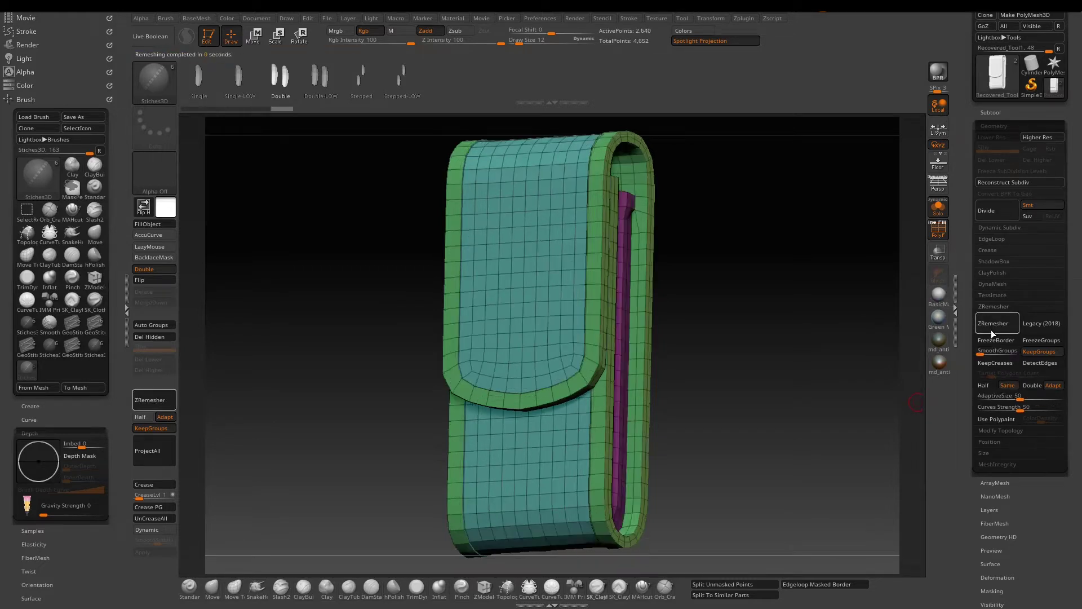
- Insert a single edge loop across the top front of the remeshed pouch with ZModeler
{"action": "mouse_move", "coordinate": [767, 346]}
{"action": "left_mouse_down"}
{"action": "mouse_move", "coordinate": [764, 402]}
{"action": "mouse_move", "coordinate": [780, 381]}
{"action": "mouse_move", "coordinate": [779, 414]}
{"action": "left_mouse_up"}
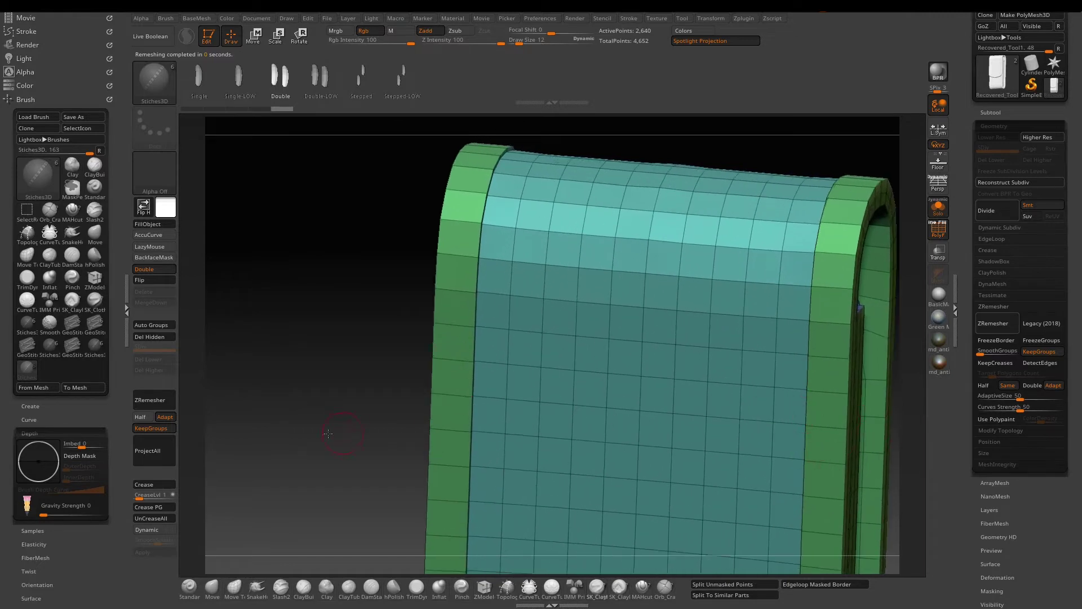
{"action": "left_click_drag", "start_coordinate": [327, 433], "coordinate": [268, 302]}
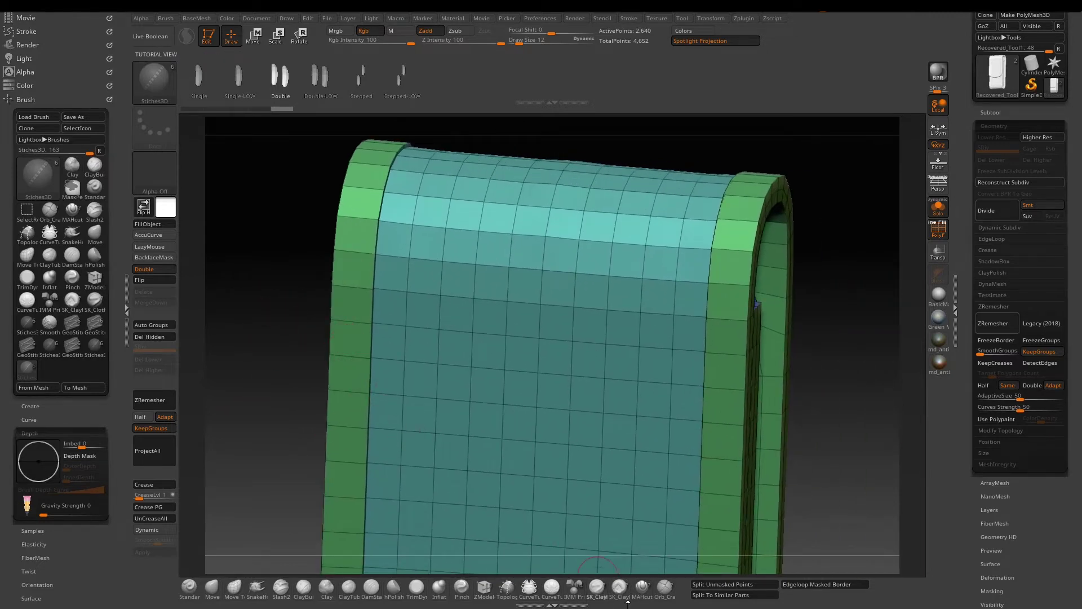
{"action": "left_click", "coordinate": [483, 586]}
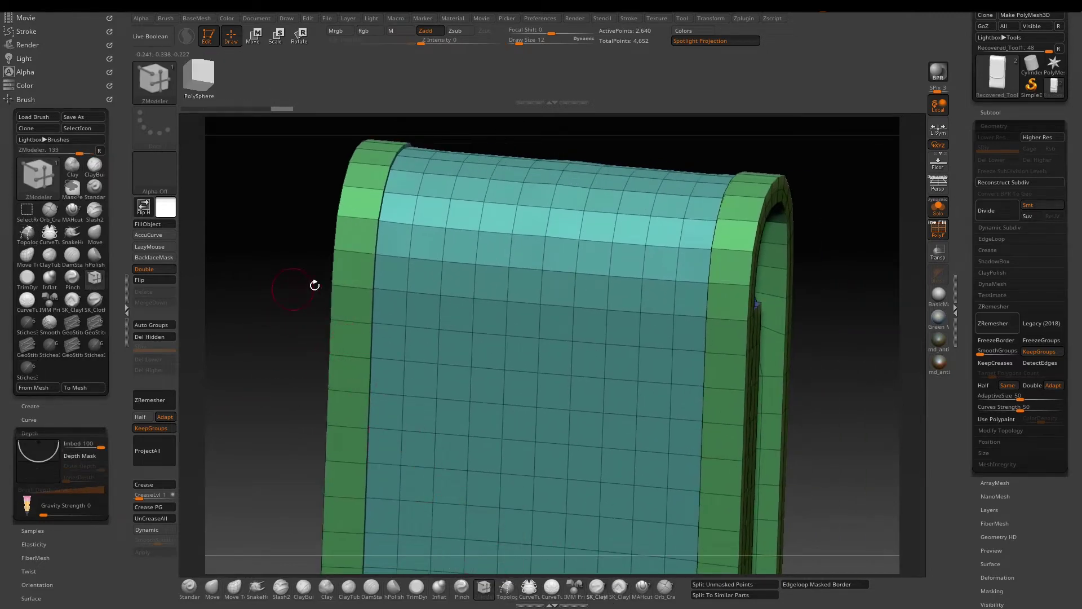
{"action": "key", "text": "space"}
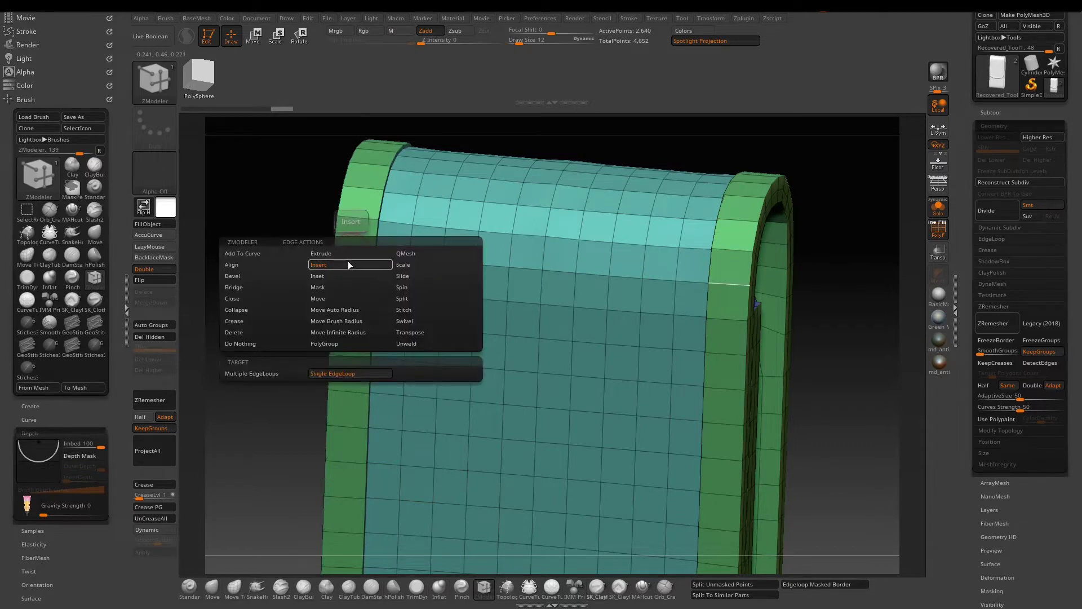
{"action": "left_click", "coordinate": [353, 253]}
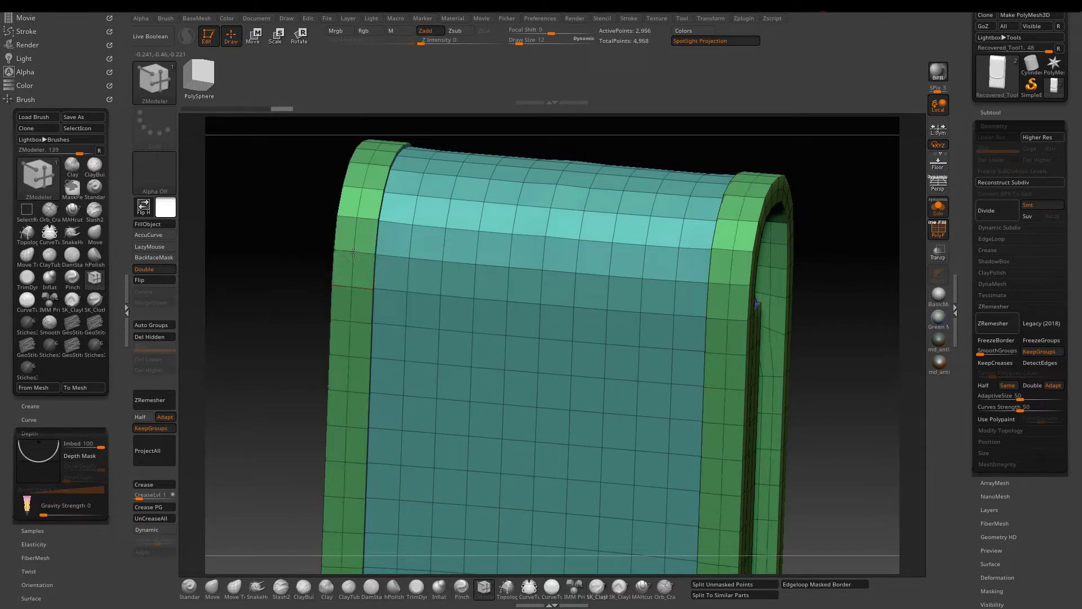
- Inspect the new loop from the side and expand the subtool list
{"action": "mouse_move", "coordinate": [853, 341]}
{"action": "left_mouse_down"}
{"action": "mouse_move", "coordinate": [882, 289]}
{"action": "mouse_move", "coordinate": [840, 286]}
{"action": "mouse_move", "coordinate": [837, 330]}
{"action": "mouse_move", "coordinate": [841, 302]}
{"action": "mouse_move", "coordinate": [801, 309]}
{"action": "mouse_move", "coordinate": [816, 307]}
{"action": "left_mouse_up"}
{"action": "left_click", "coordinate": [986, 115]}
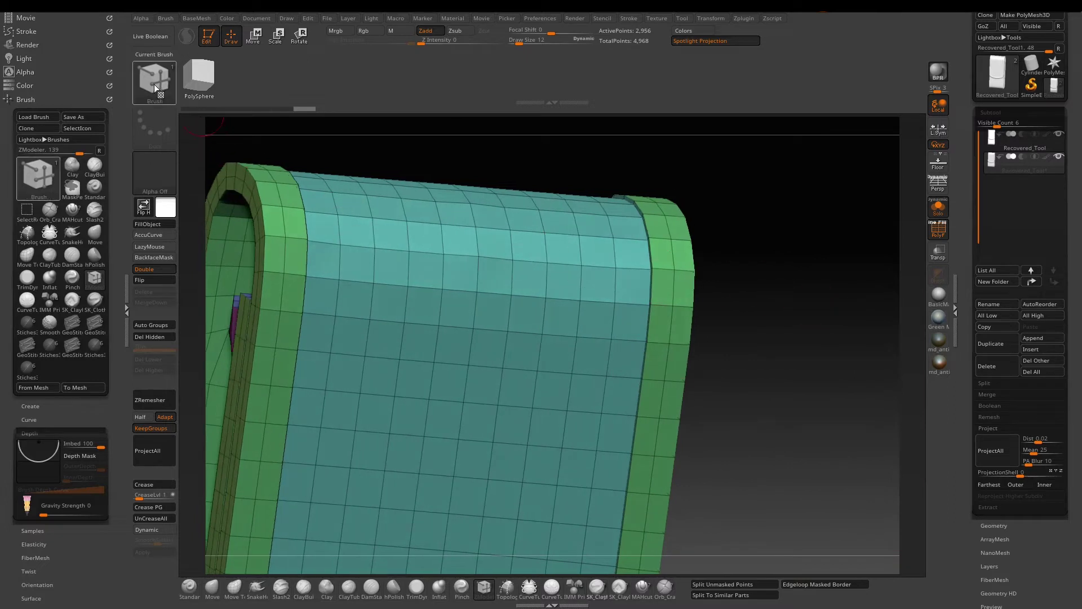
{"action": "key", "text": "ctrl+shift"}
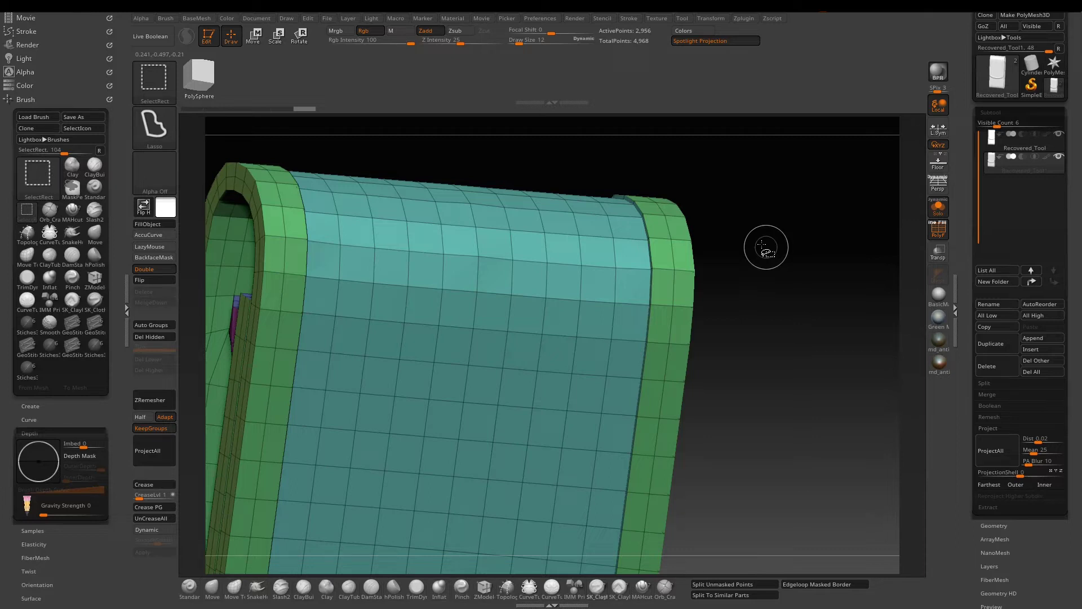
- Load the Stitches3D brush from the LightBox brush library
{"action": "left_click", "coordinate": [665, 240], "text": "ctrl+shift"}
{"action": "left_click_drag", "start_coordinate": [761, 242], "coordinate": [744, 246]}
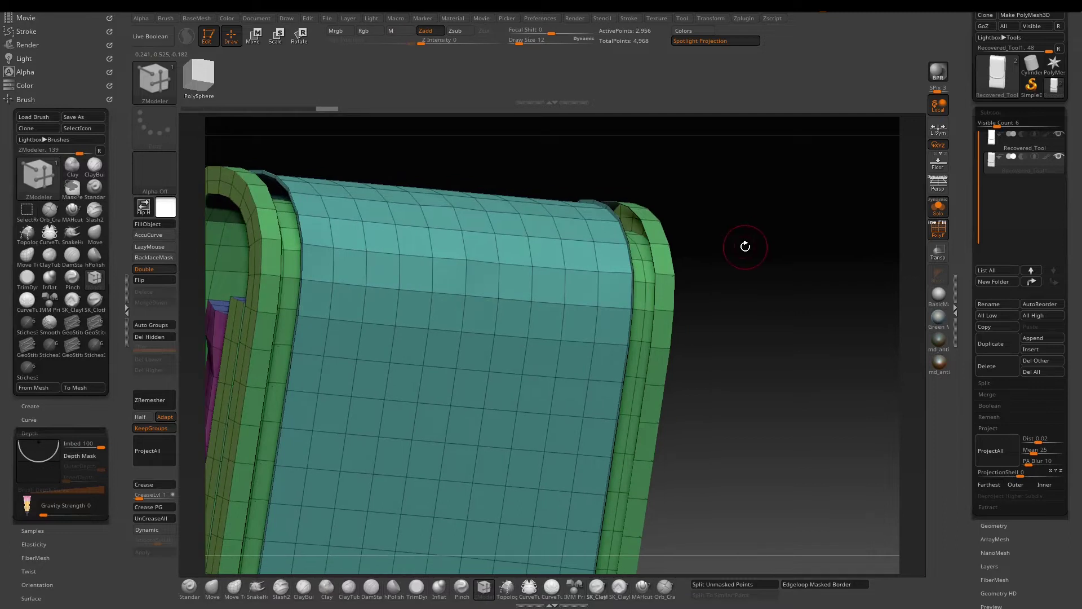
{"action": "key", "text": "comma"}
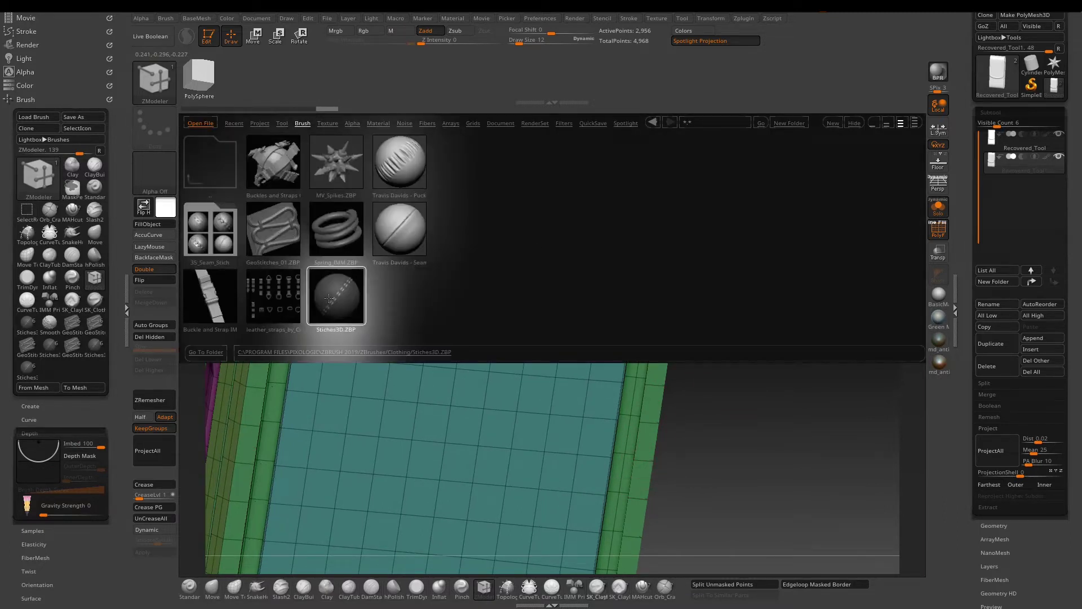
{"action": "double_click", "coordinate": [336, 296]}
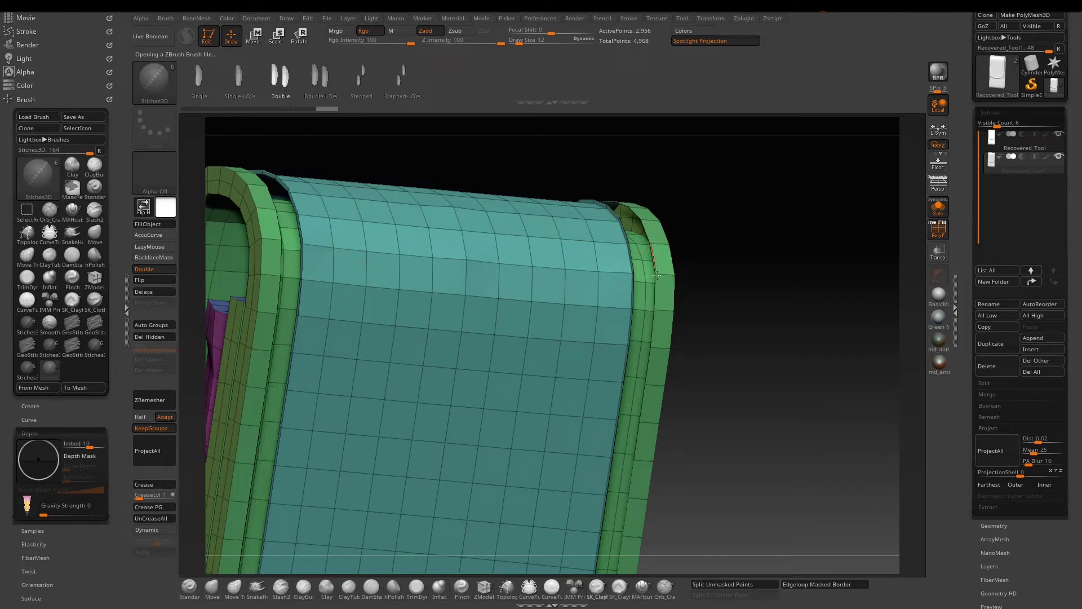
- Trial a row of stitches along the rim edge loops, inspect it, then undo it
{"action": "left_click_drag", "start_coordinate": [656, 286], "coordinate": [655, 296]}
{"action": "left_click", "coordinate": [654, 297]}
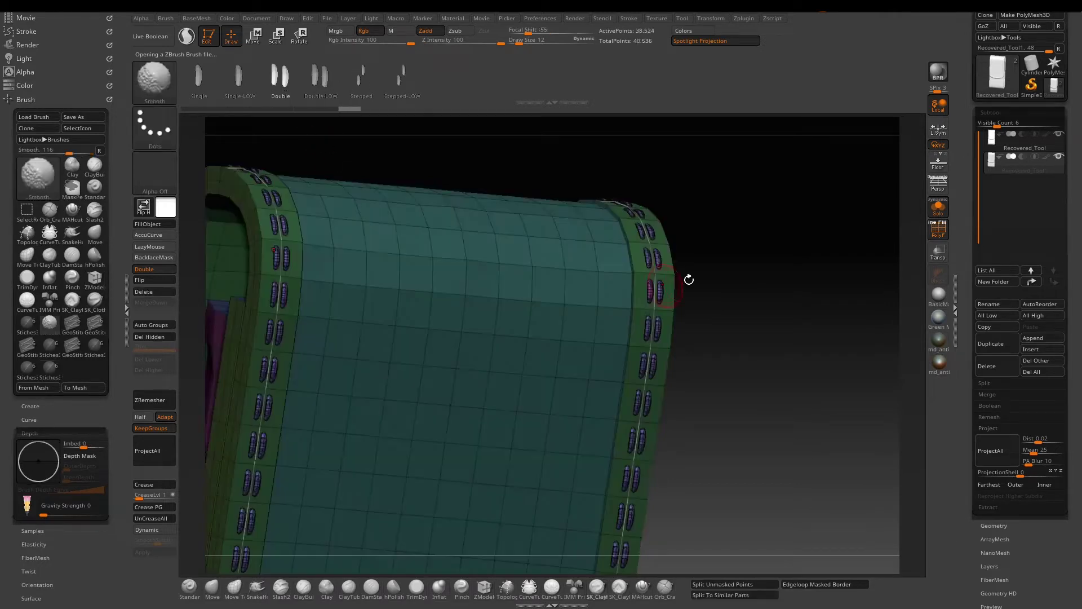
{"action": "left_click_drag", "start_coordinate": [761, 291], "coordinate": [747, 283]}
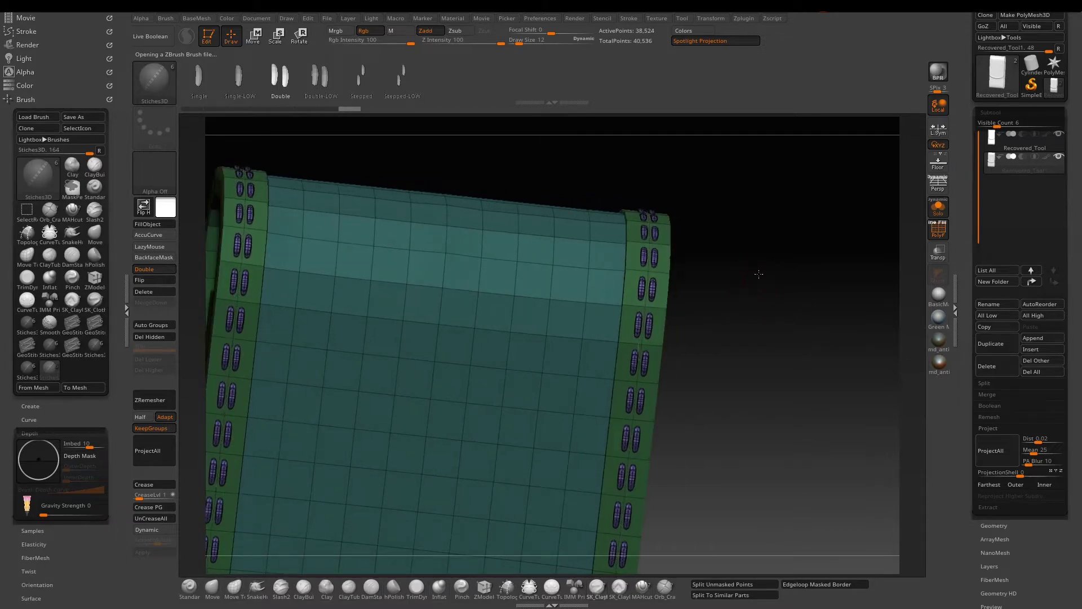
{"action": "left_click_drag", "start_coordinate": [753, 280], "coordinate": [763, 268]}
{"action": "key", "text": "ctrl+z"}
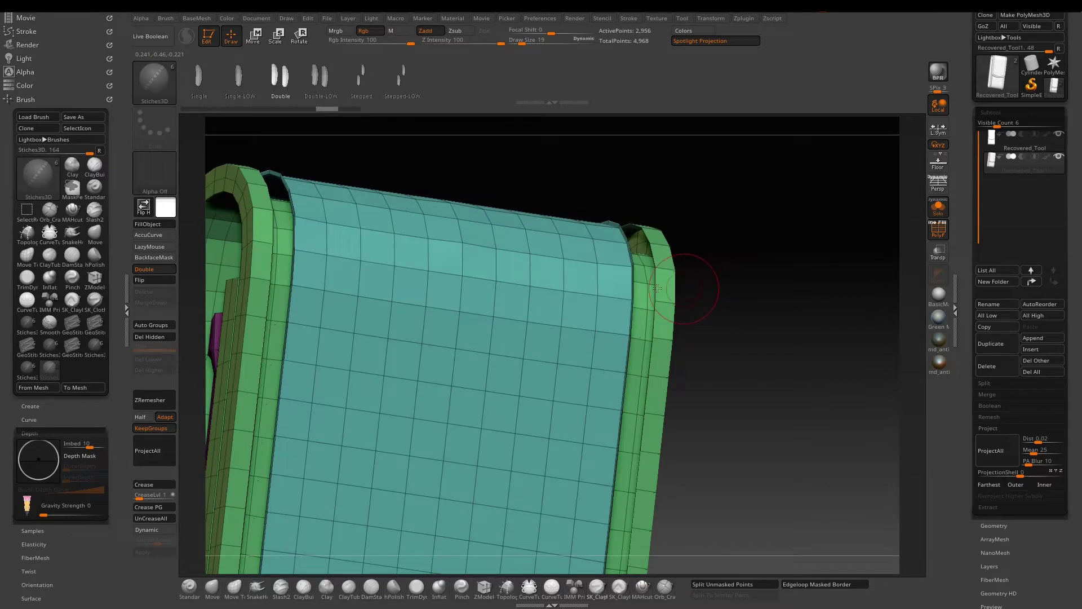
- Switch to the GeoStitches stitch1 brush, trial a stitch row down the right edge and undo it
{"action": "left_click", "coordinate": [86, 446]}
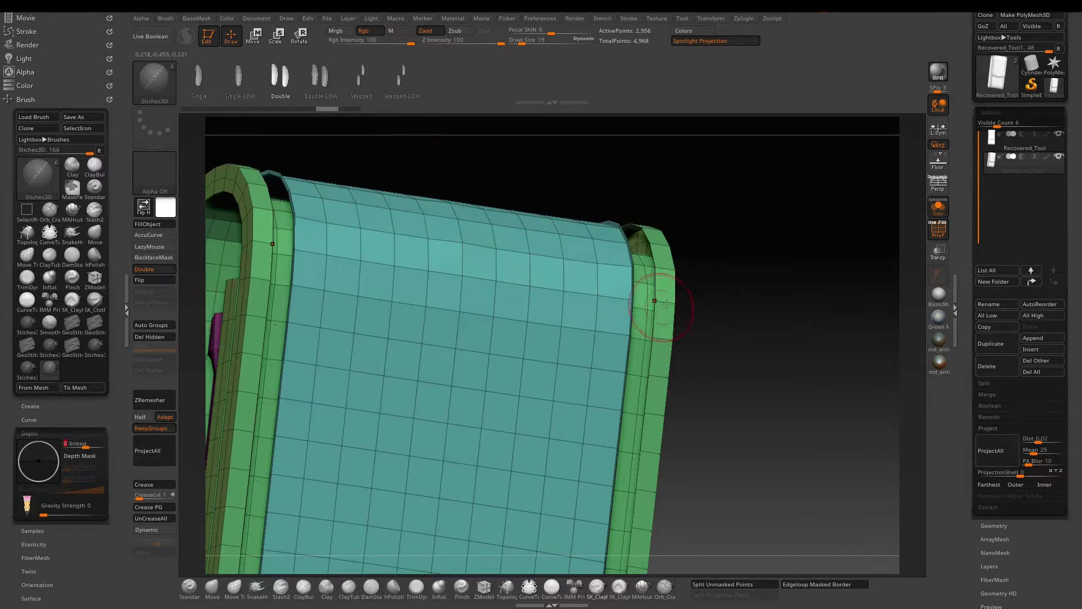
{"action": "key", "text": "b"}
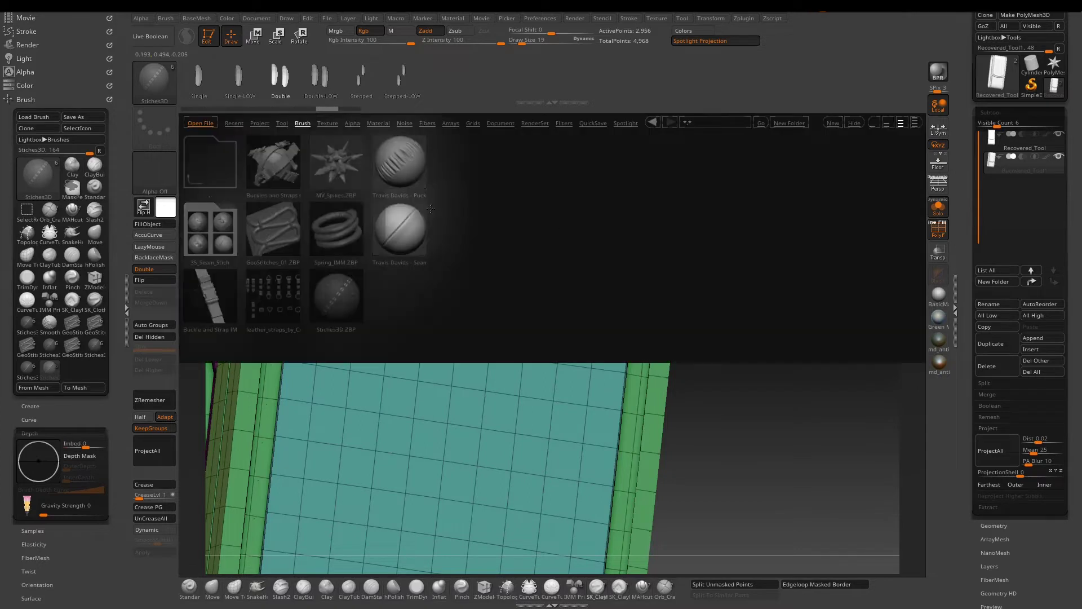
{"action": "left_click", "coordinate": [294, 218]}
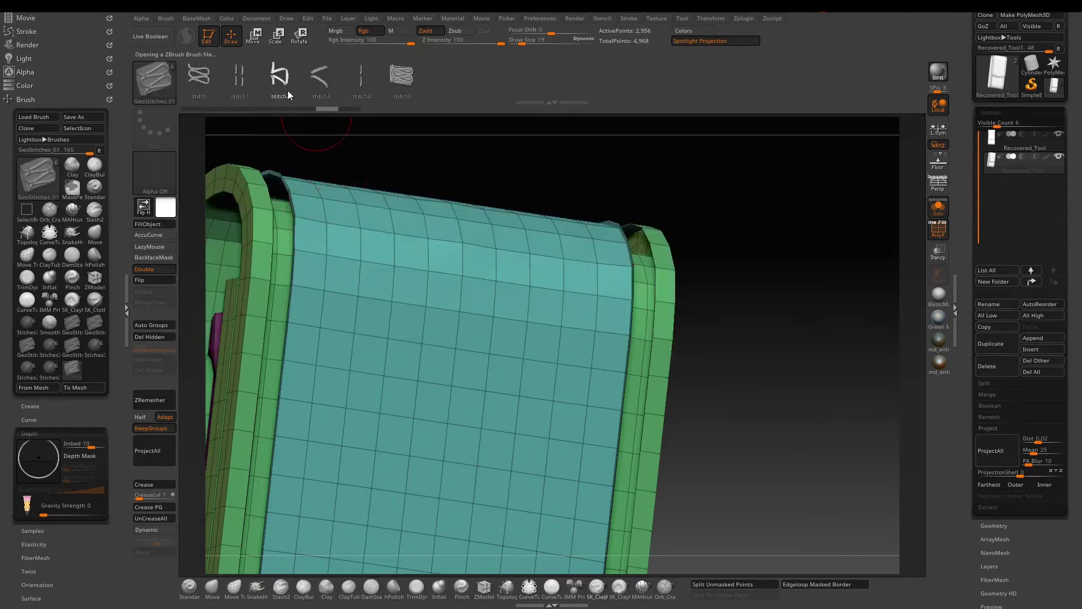
{"action": "left_click", "coordinate": [241, 78]}
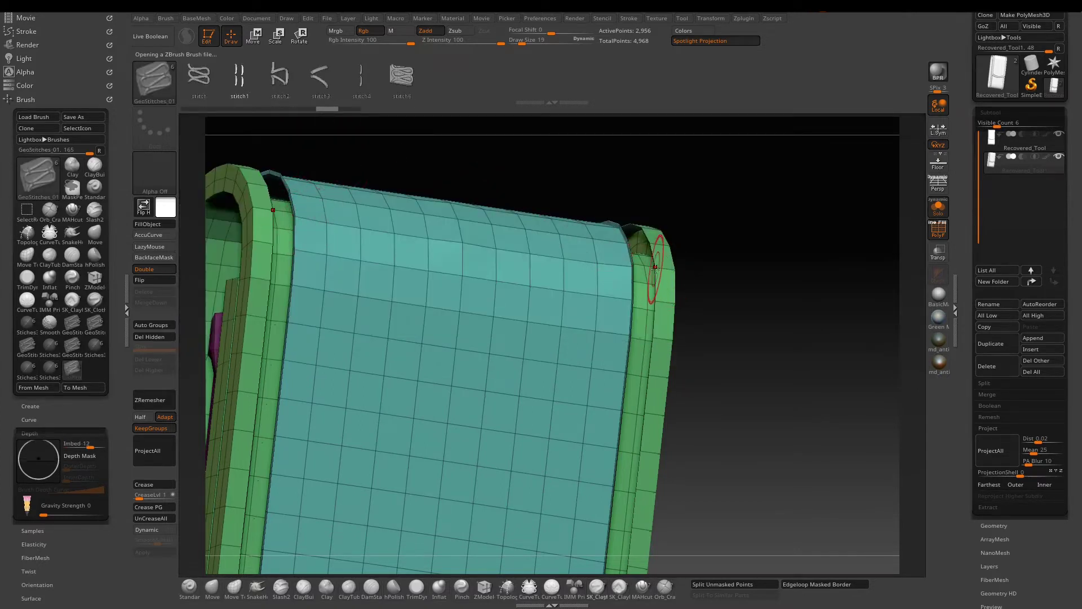
{"action": "left_click_drag", "start_coordinate": [654, 267], "coordinate": [583, 550]}
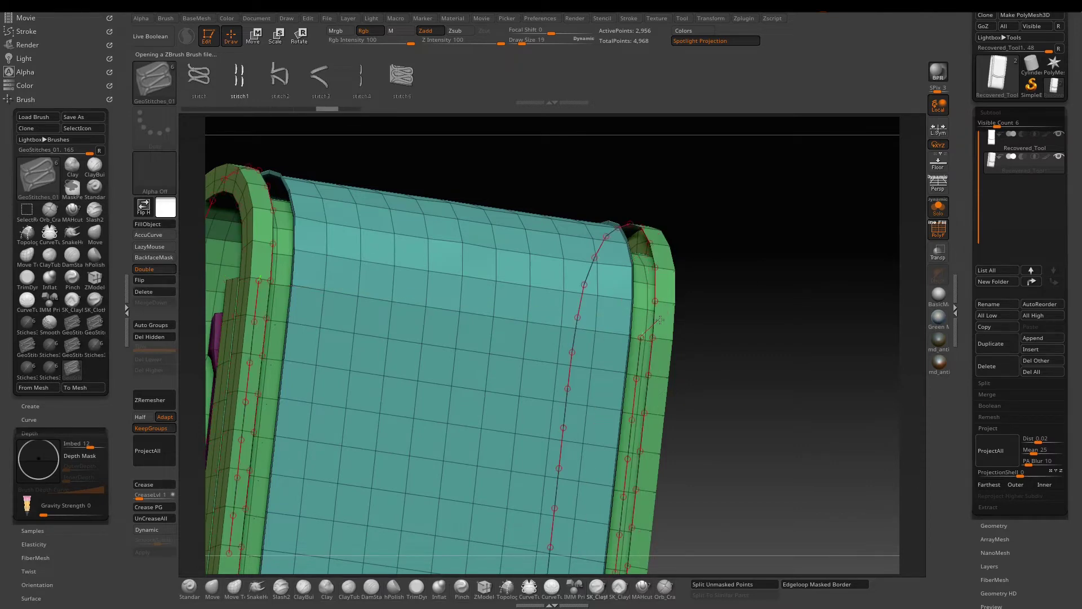
{"action": "left_click", "coordinate": [641, 334]}
{"action": "left_click", "coordinate": [680, 307]}
{"action": "key", "text": "ctrl+z"}
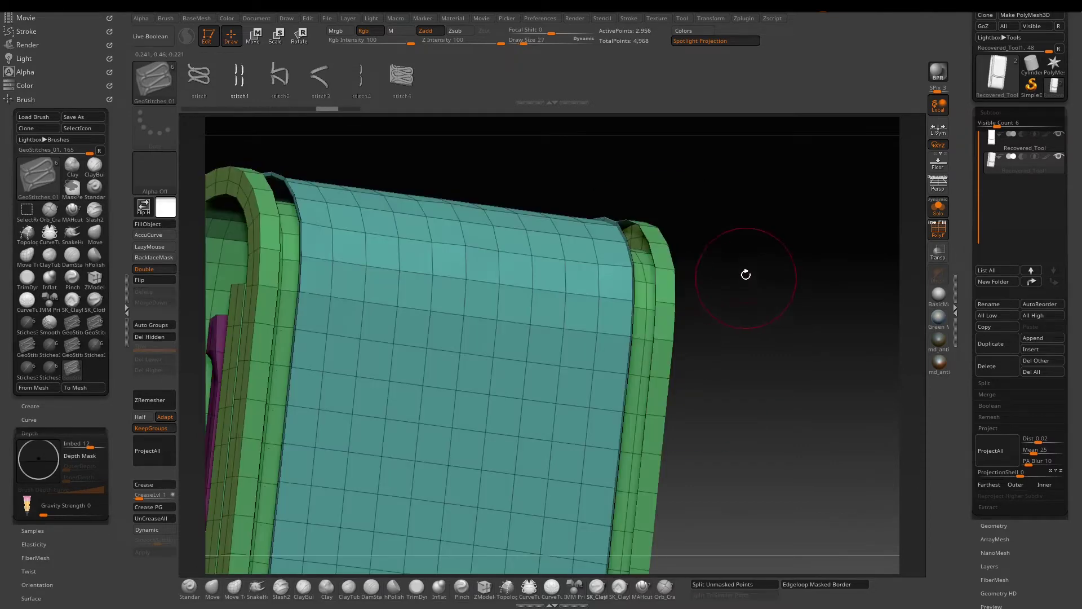
- With a medium Draw Size, apply two rows of stitches along the side edge loops
{"action": "left_click_drag", "start_coordinate": [739, 300], "coordinate": [743, 309]}
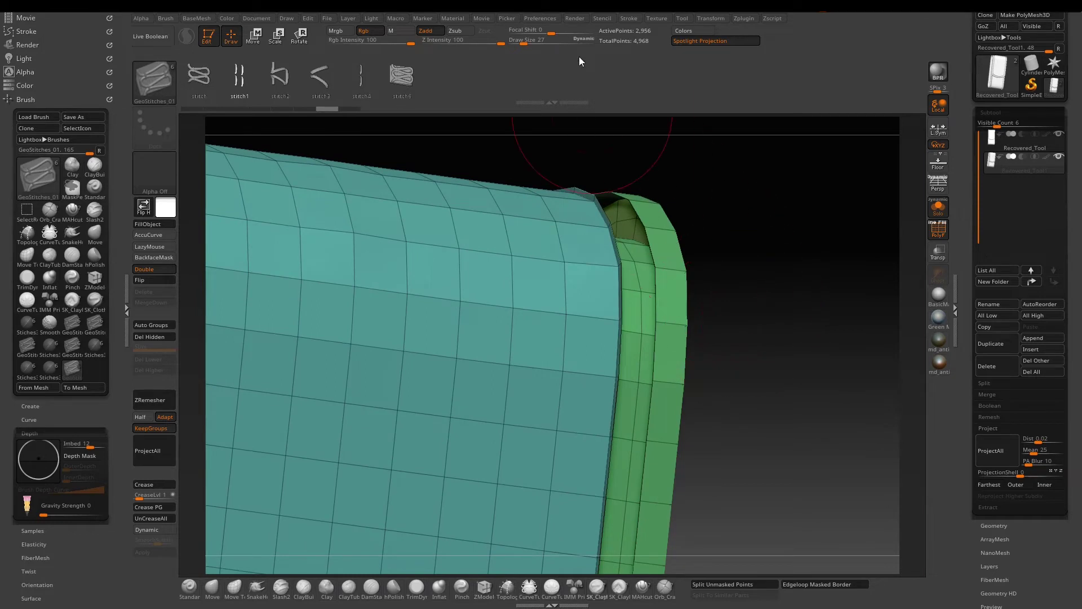
{"action": "left_click_drag", "start_coordinate": [532, 40], "coordinate": [517, 39]}
{"action": "left_click_drag", "start_coordinate": [516, 40], "coordinate": [520, 41]}
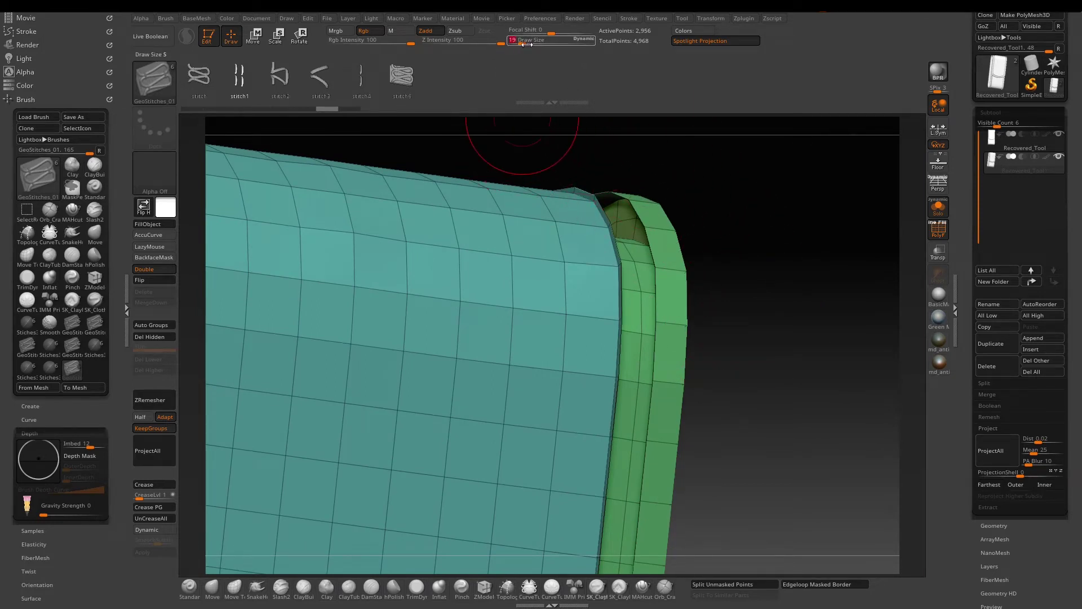
{"action": "left_click_drag", "start_coordinate": [655, 279], "coordinate": [657, 325]}
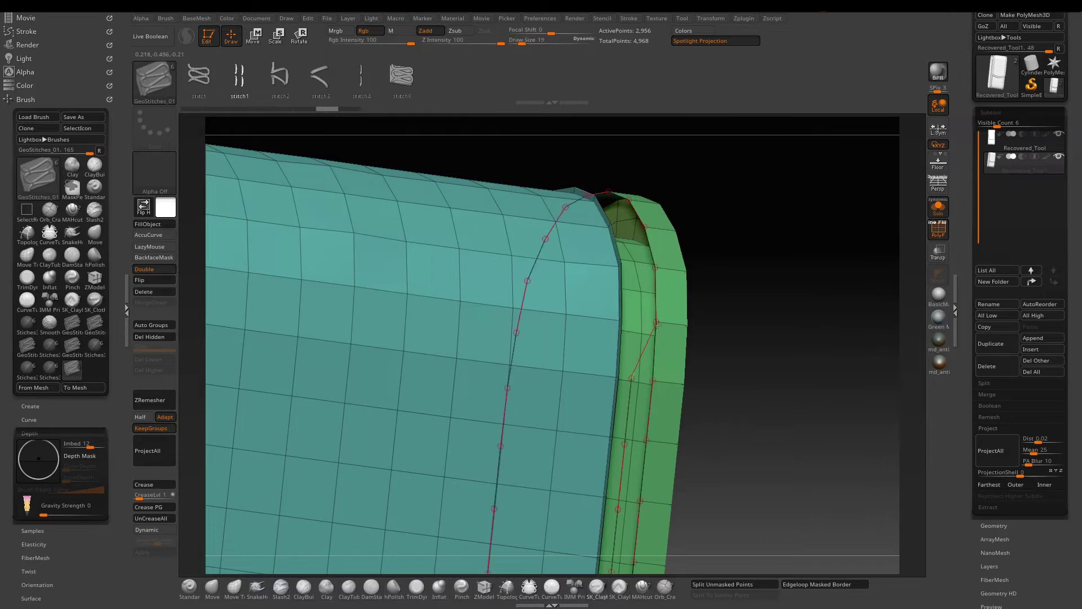
{"action": "left_click", "coordinate": [678, 315]}
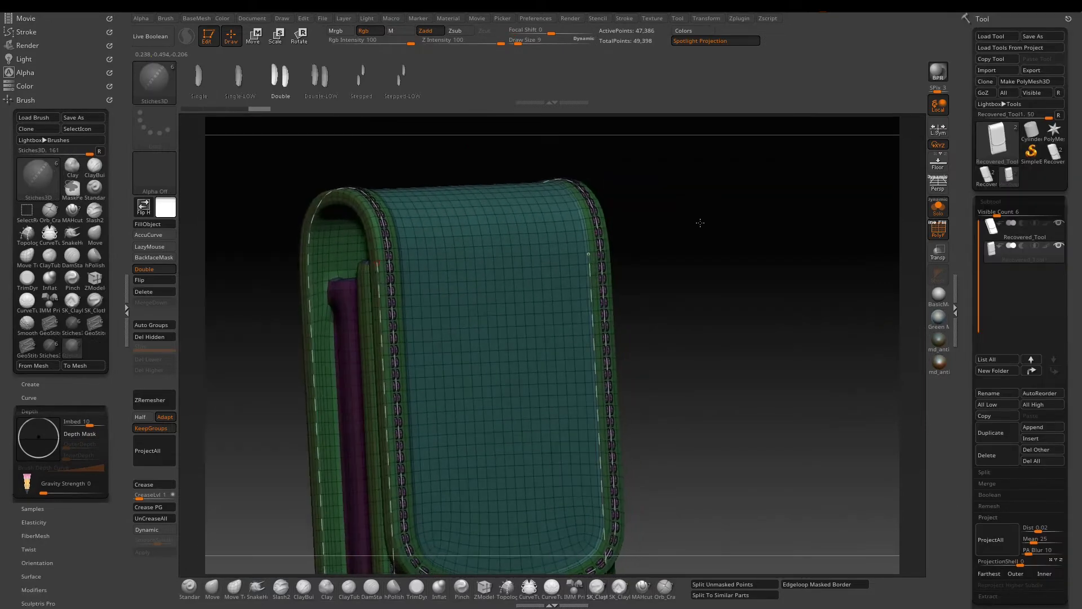
- Split the stitches off into their own subtool and show all subtools again
{"action": "mouse_move", "coordinate": [700, 222]}
{"action": "left_mouse_down"}
{"action": "mouse_move", "coordinate": [695, 177]}
{"action": "mouse_move", "coordinate": [726, 237]}
{"action": "mouse_move", "coordinate": [451, 309]}
{"action": "left_mouse_up"}
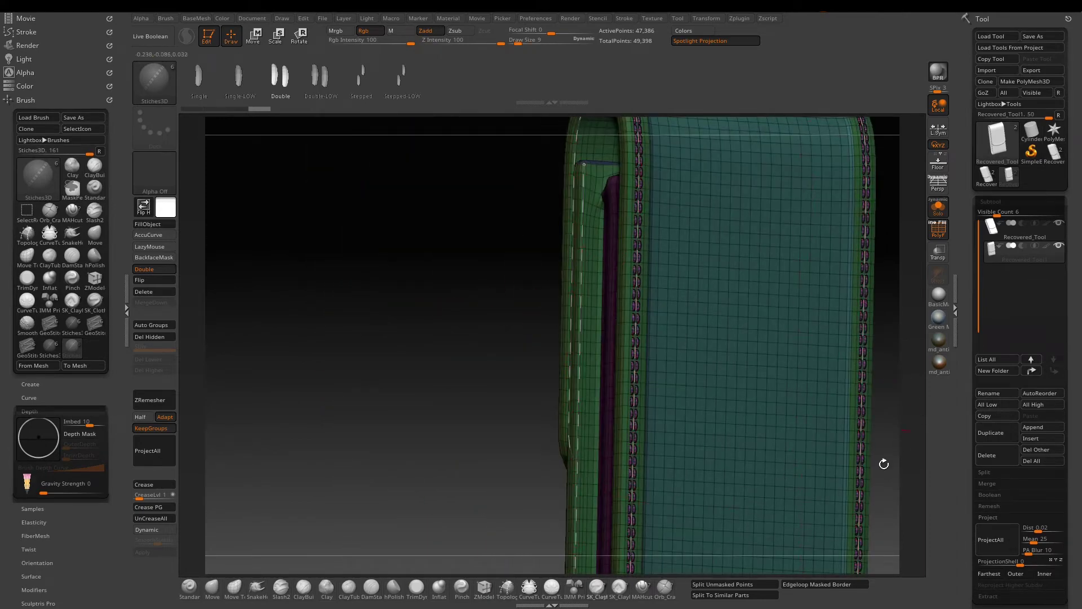
{"action": "left_click", "coordinate": [736, 587]}
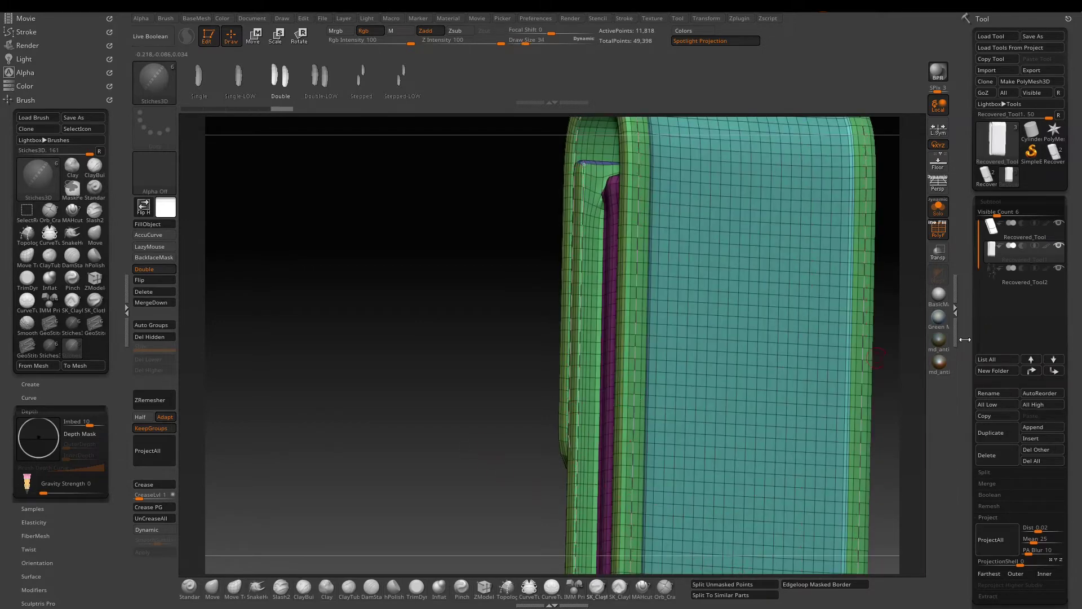
{"action": "key", "text": "shift+alt+s"}
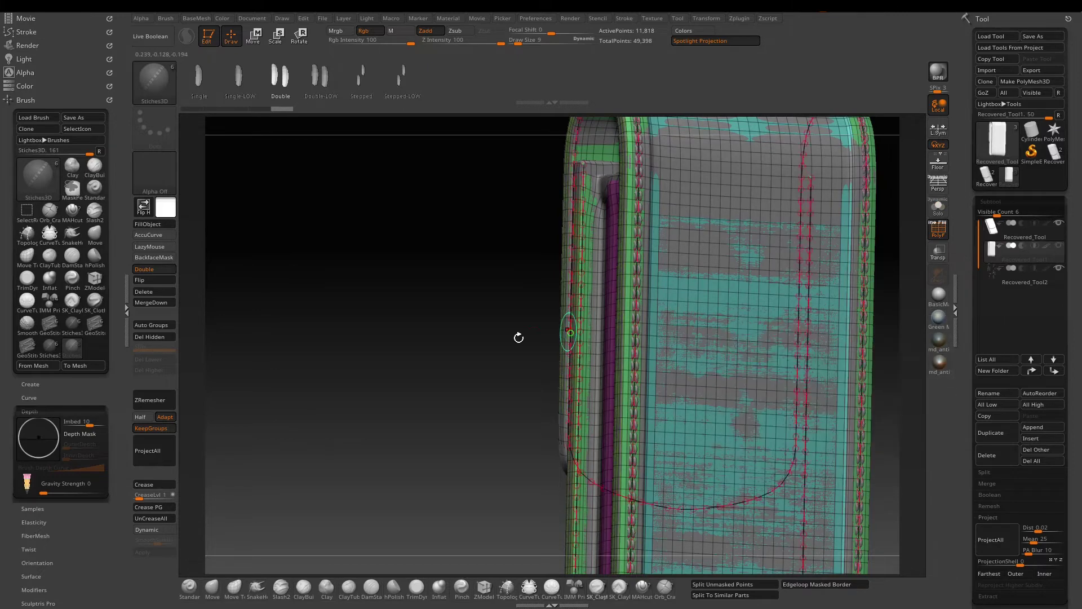
- Select the pouch body, hide PolyFrame, inspect the loop and flap strip from all sides, and bring up the brush library
{"action": "left_click", "coordinate": [993, 227]}
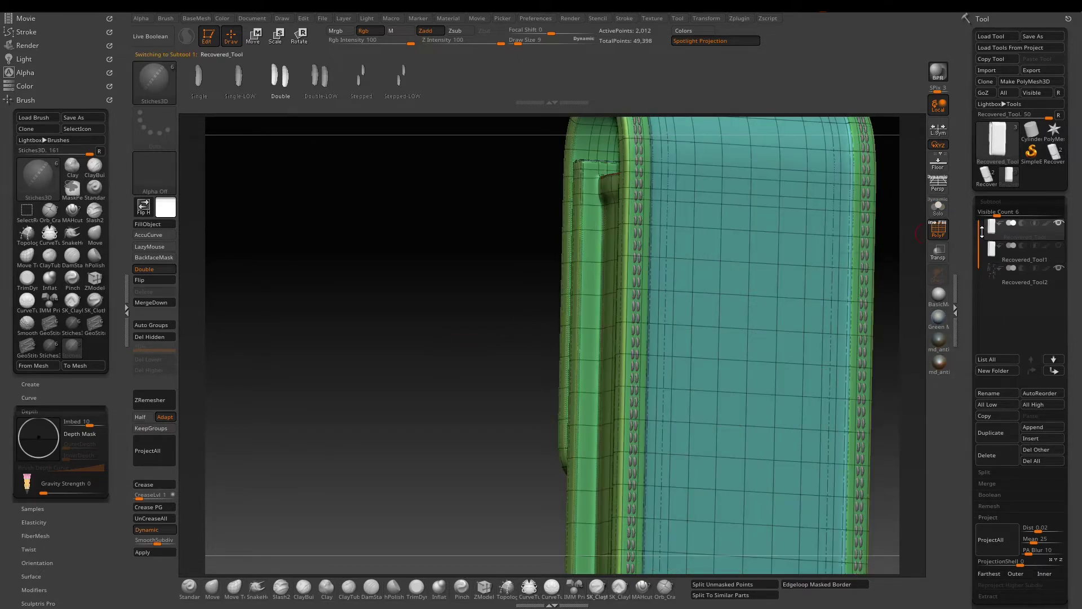
{"action": "left_click_drag", "start_coordinate": [403, 356], "coordinate": [551, 324]}
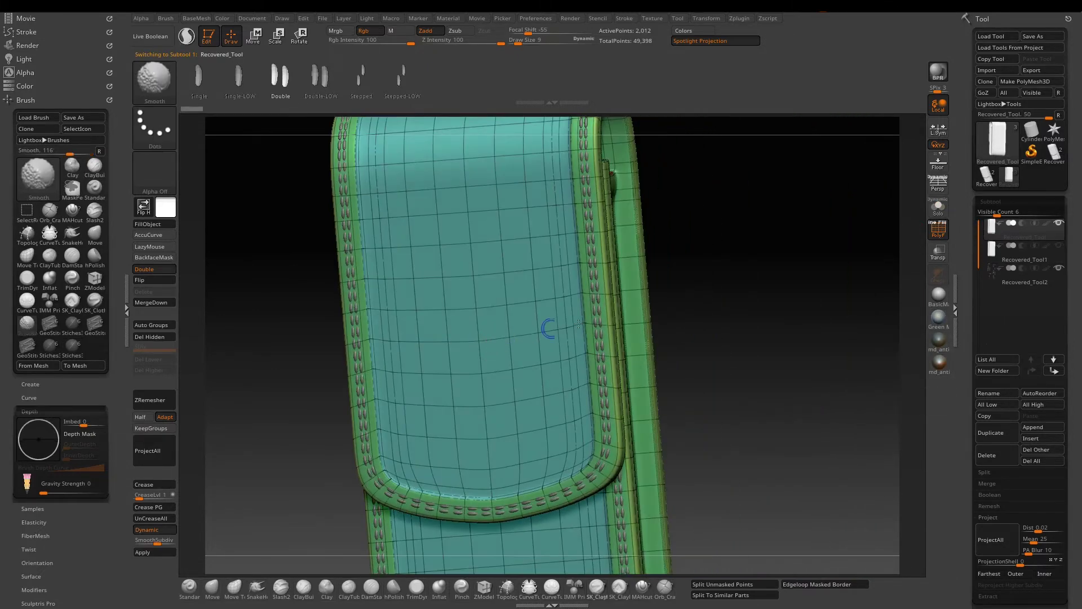
{"action": "key", "text": "shift+f"}
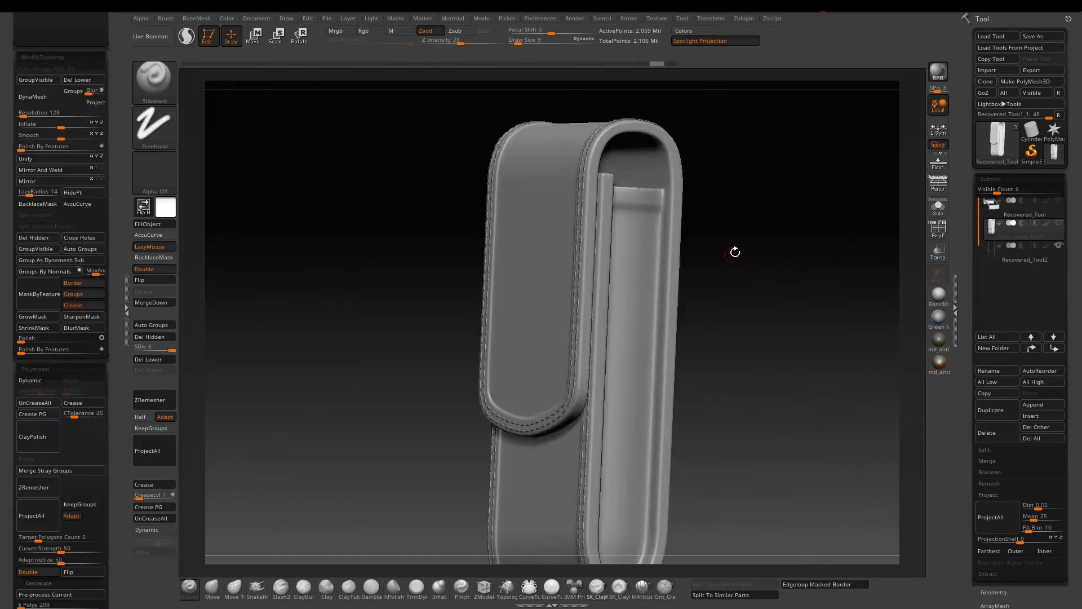
{"action": "mouse_move", "coordinate": [734, 253]}
{"action": "left_mouse_down"}
{"action": "mouse_move", "coordinate": [532, 313]}
{"action": "mouse_move", "coordinate": [630, 277]}
{"action": "mouse_move", "coordinate": [691, 346]}
{"action": "mouse_move", "coordinate": [701, 327]}
{"action": "left_mouse_up"}
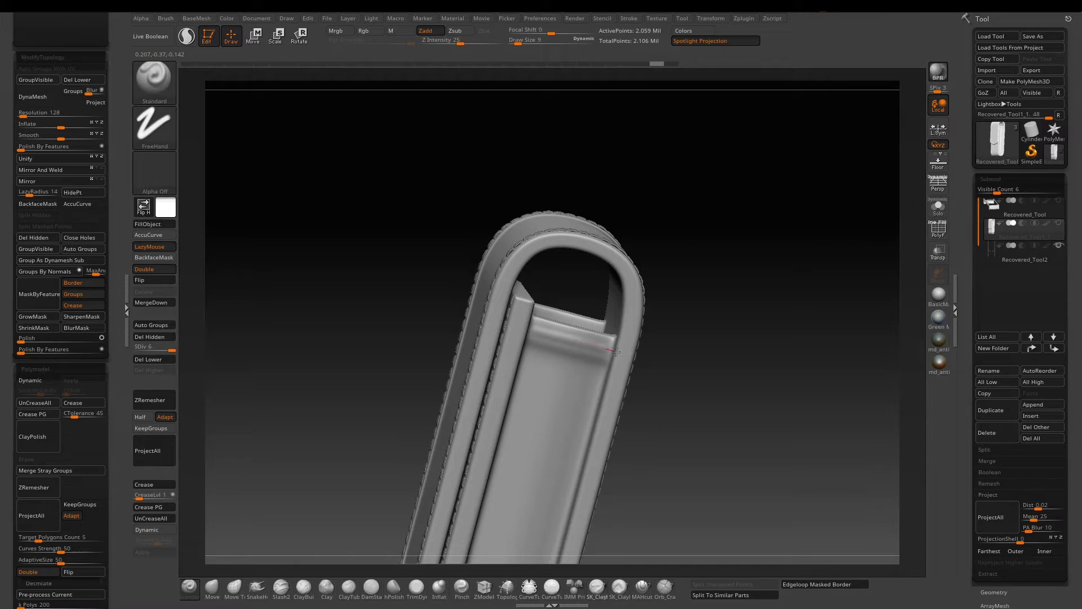
{"action": "left_click_drag", "start_coordinate": [716, 340], "coordinate": [725, 325]}
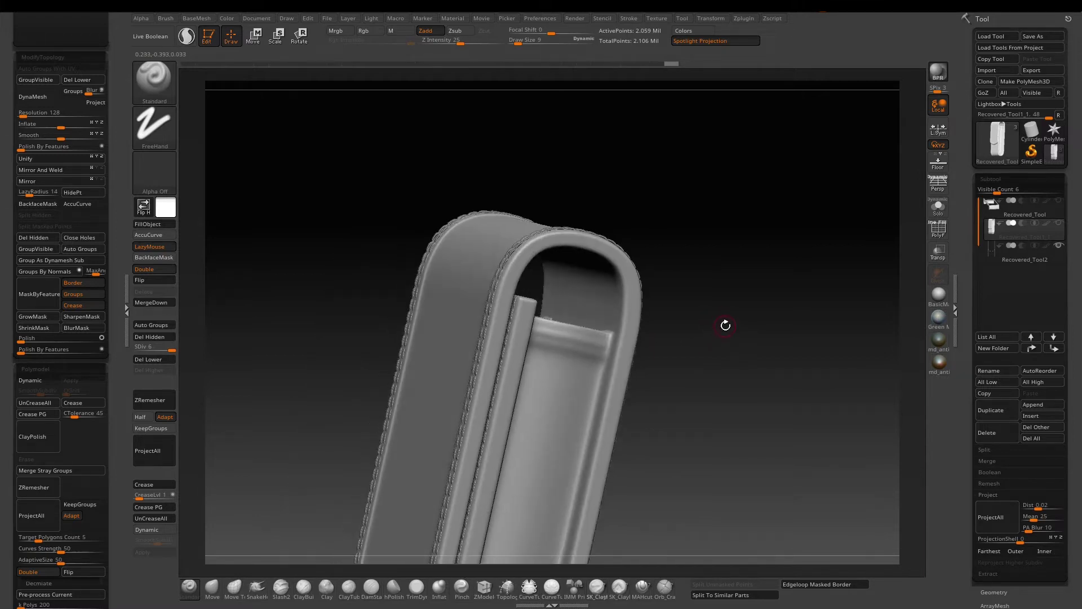
{"action": "left_click_drag", "start_coordinate": [638, 340], "coordinate": [517, 317], "text": "alt"}
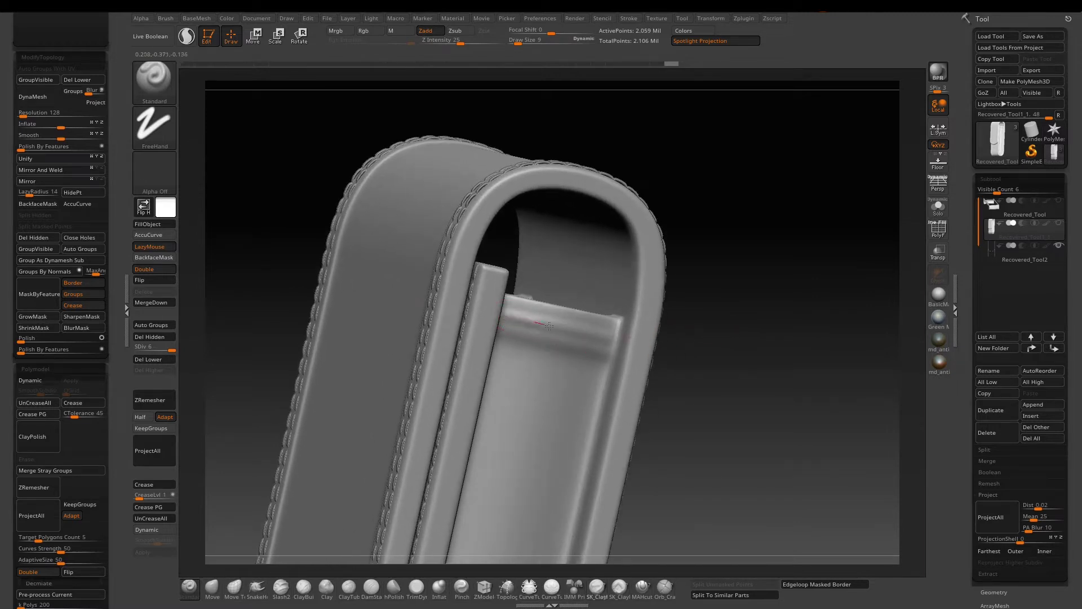
{"action": "left_click_drag", "start_coordinate": [614, 340], "coordinate": [723, 314]}
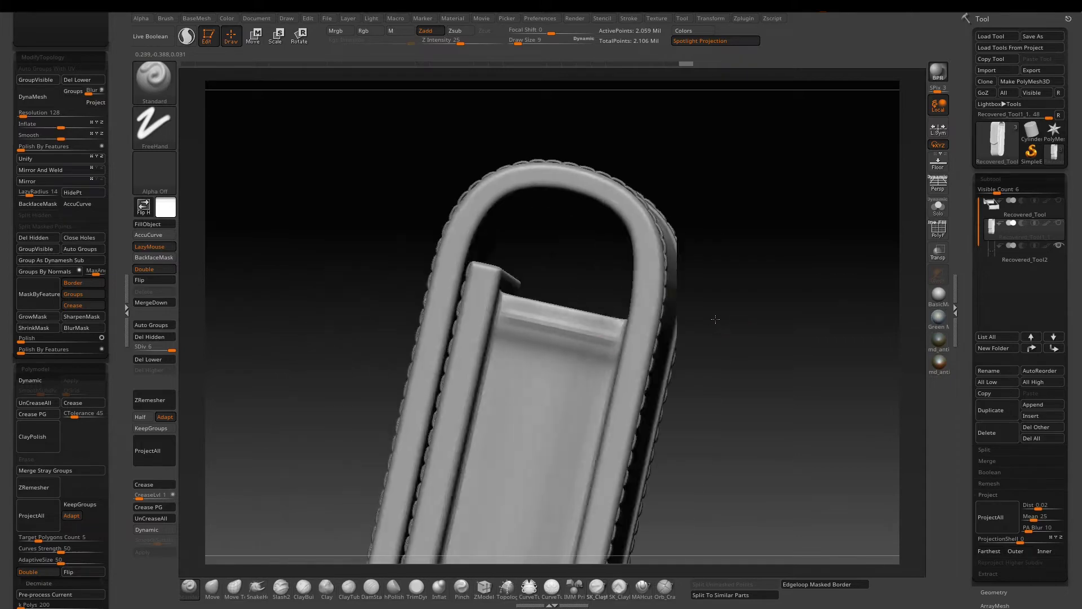
{"action": "left_click_drag", "start_coordinate": [836, 323], "coordinate": [801, 330]}
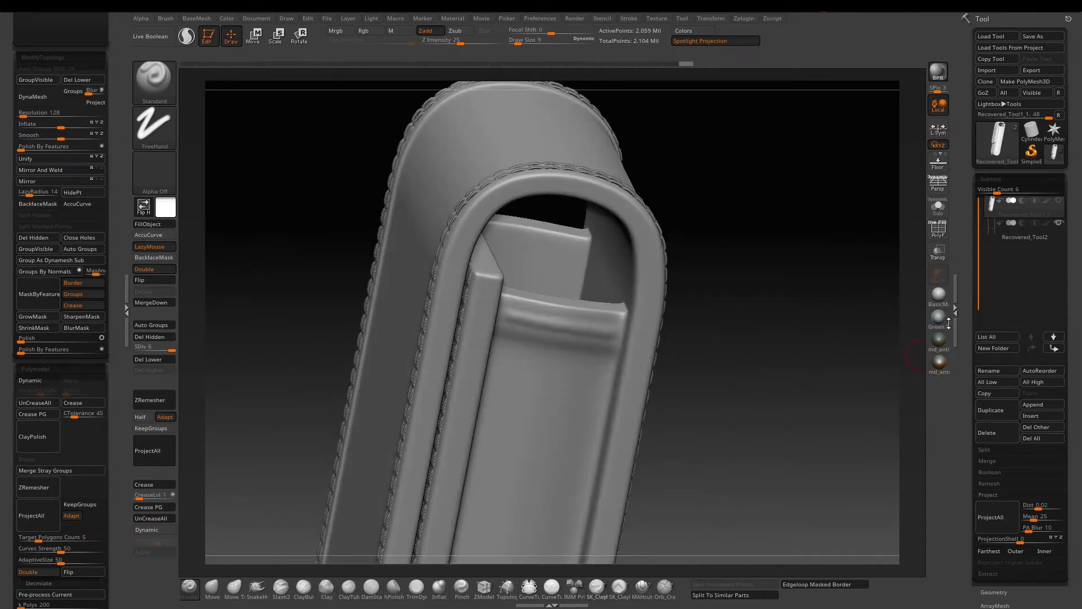
{"action": "left_click_drag", "start_coordinate": [911, 365], "coordinate": [674, 338], "text": "shift"}
{"action": "key", "text": "comma"}
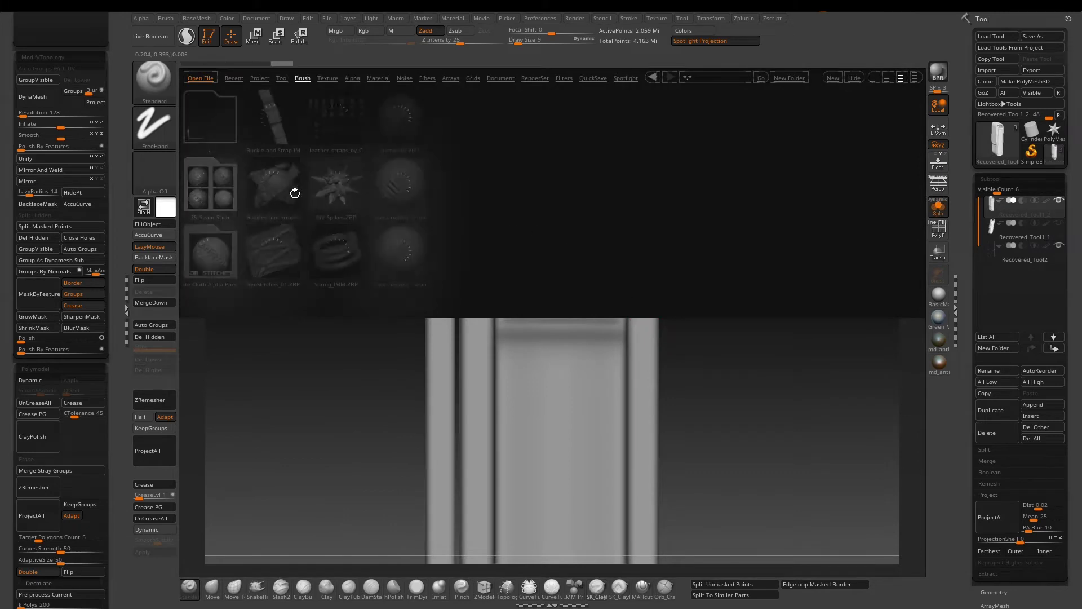
- Load the GeoStitches stitch4 style, start a stitch path across the flap strip and solo the strip facing the camera
{"action": "double_click", "coordinate": [268, 257]}
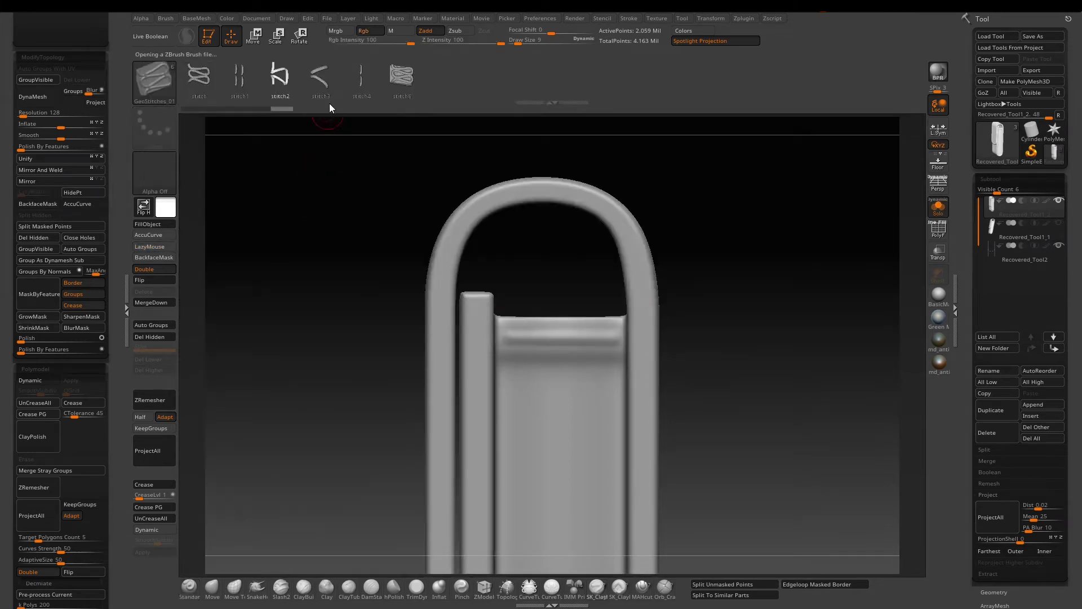
{"action": "left_click", "coordinate": [360, 82]}
{"action": "left_click_drag", "start_coordinate": [429, 312], "coordinate": [665, 312]}
{"action": "left_click_drag", "start_coordinate": [773, 314], "coordinate": [791, 329]}
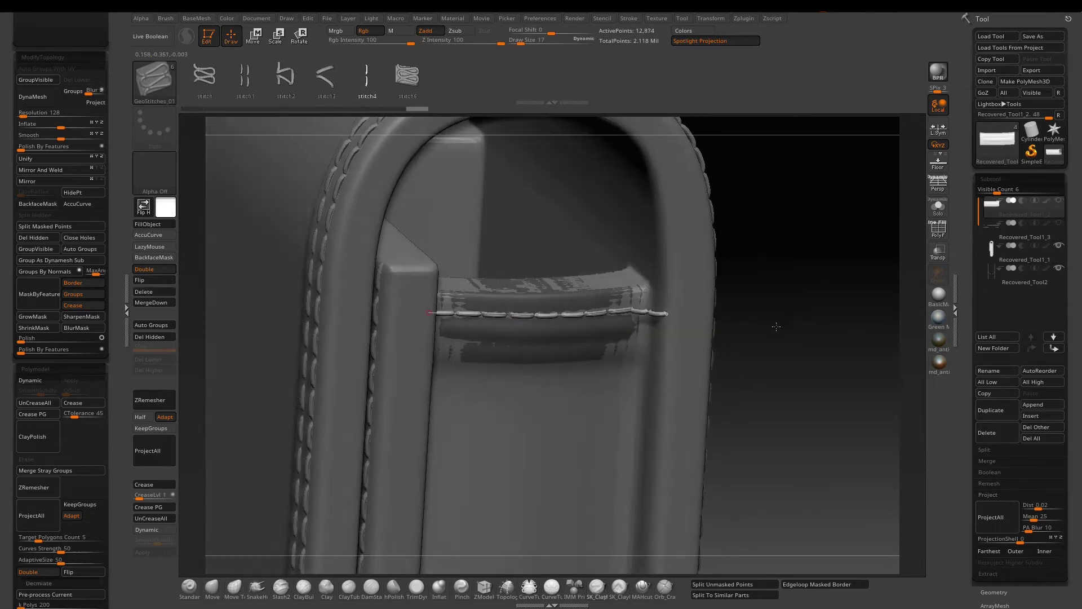
{"action": "key", "text": "ctrl+shift+s"}
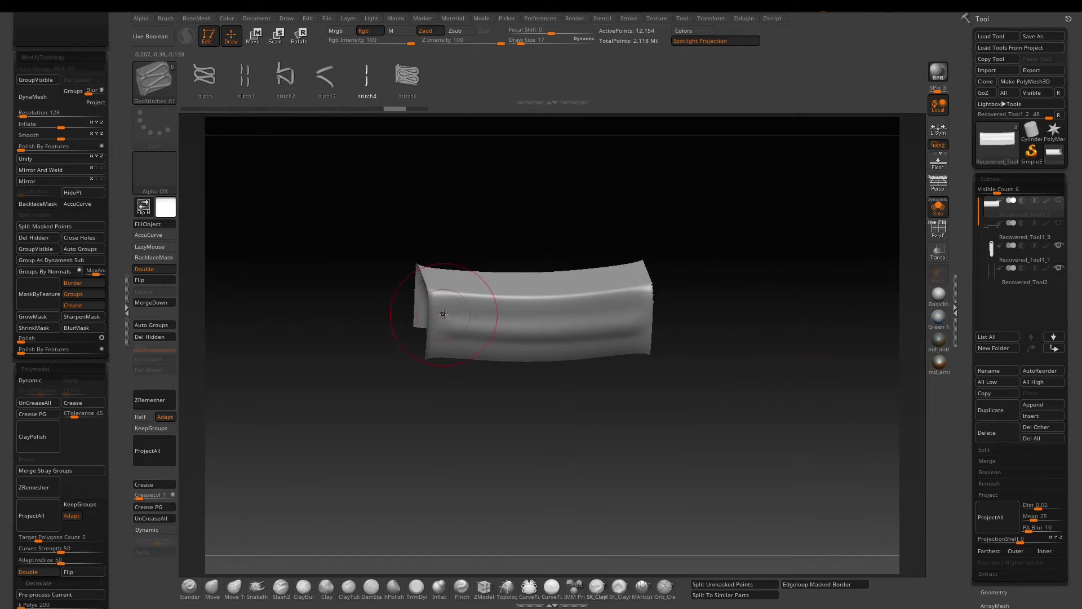
{"action": "mouse_move", "coordinate": [438, 314]}
{"action": "left_mouse_down"}
{"action": "mouse_move", "coordinate": [652, 314]}
{"action": "mouse_move", "coordinate": [702, 303]}
{"action": "left_mouse_up"}
- Apply a stitch row along the strip's top edge, redoing it until satisfactory, and split it into its own subtool
{"action": "left_click_drag", "start_coordinate": [463, 313], "coordinate": [558, 315]}
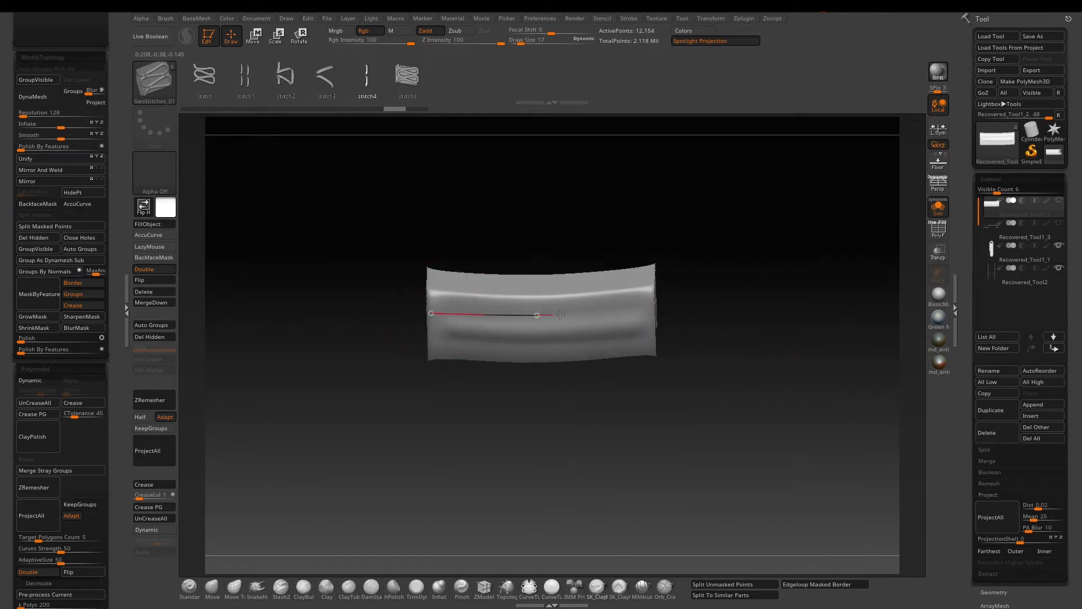
{"action": "left_click", "coordinate": [650, 311]}
{"action": "mouse_move", "coordinate": [667, 307]}
{"action": "left_mouse_down"}
{"action": "mouse_move", "coordinate": [448, 302]}
{"action": "mouse_move", "coordinate": [524, 320]}
{"action": "left_mouse_up"}
{"action": "left_click", "coordinate": [647, 312]}
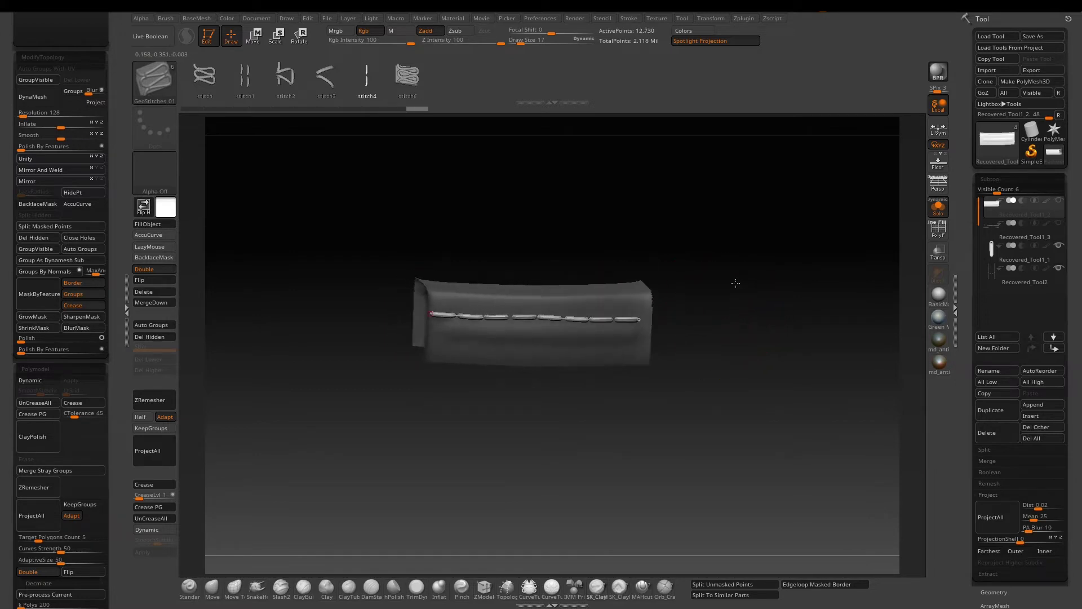
{"action": "key", "text": "ctrl+z"}
{"action": "left_click_drag", "start_coordinate": [429, 313], "coordinate": [470, 318]}
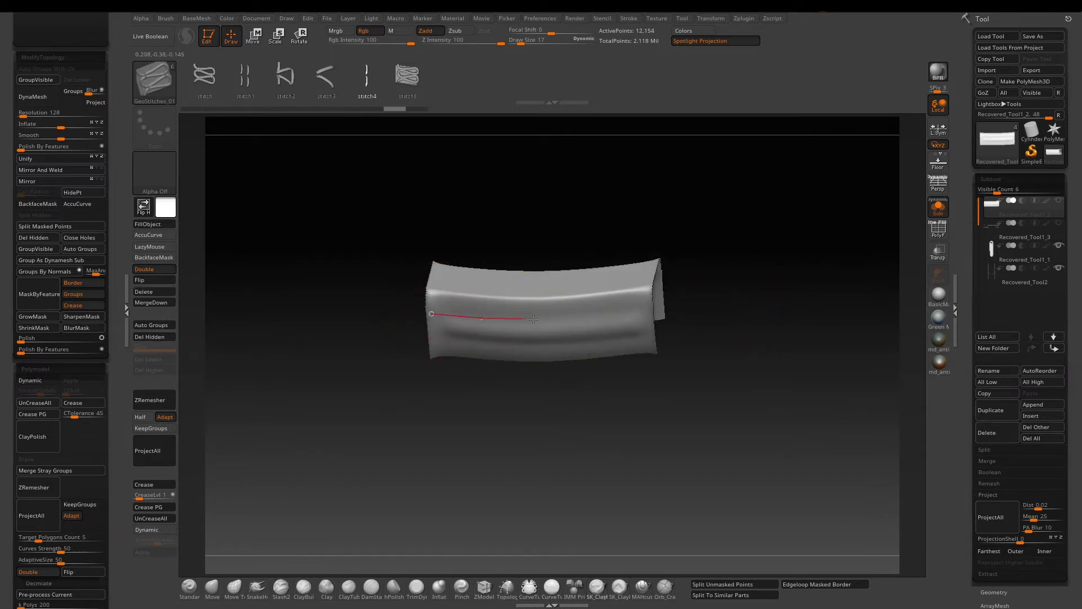
{"action": "left_click", "coordinate": [651, 310]}
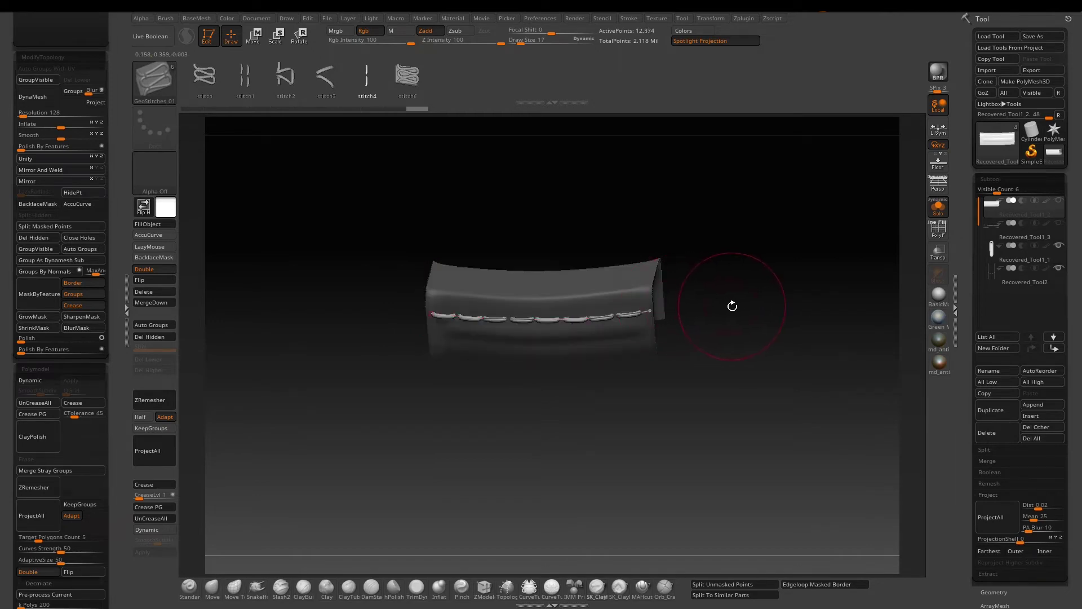
{"action": "mouse_move", "coordinate": [733, 307]}
{"action": "left_mouse_down"}
{"action": "mouse_move", "coordinate": [720, 281]}
{"action": "mouse_move", "coordinate": [668, 307]}
{"action": "mouse_move", "coordinate": [698, 313]}
{"action": "mouse_move", "coordinate": [674, 339]}
{"action": "left_mouse_up"}
{"action": "left_click", "coordinate": [746, 584]}
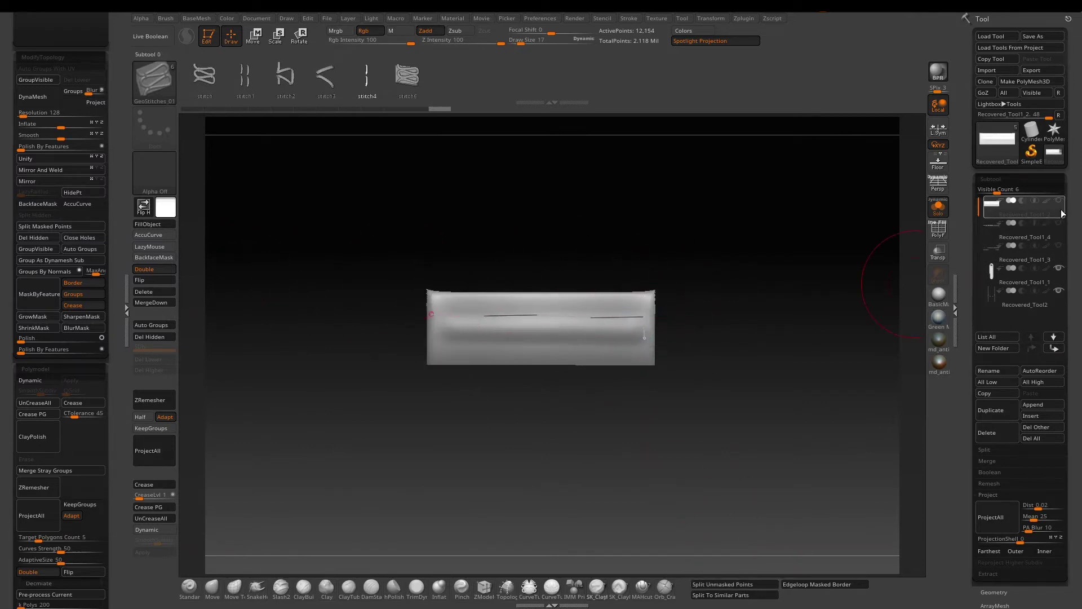
- Turn Solo off, select the strip stitch subtool Recovered_Tool1_4 and pick the Move brush
{"action": "mouse_move", "coordinate": [1023, 226]}
{"action": "left_click", "coordinate": [940, 208]}
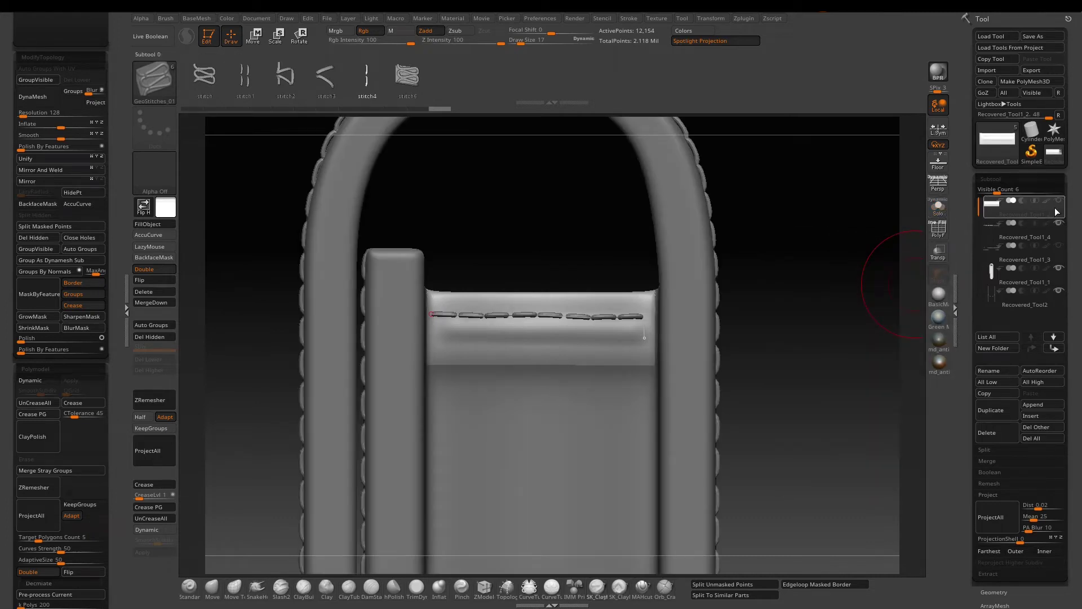
{"action": "mouse_move", "coordinate": [1023, 237]}
{"action": "left_click", "coordinate": [1007, 233]}
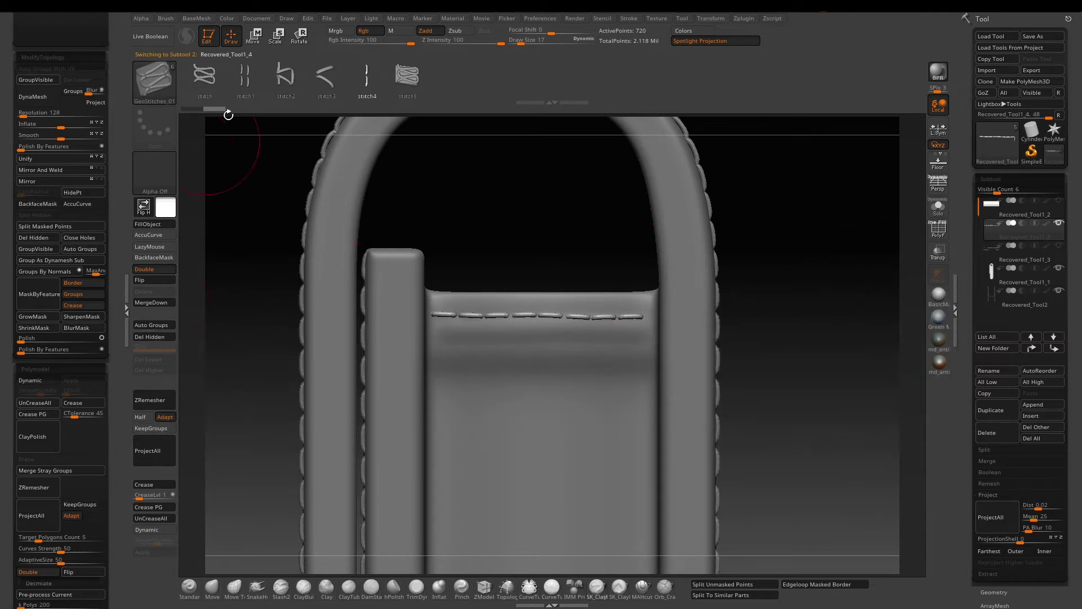
{"action": "left_click", "coordinate": [234, 586]}
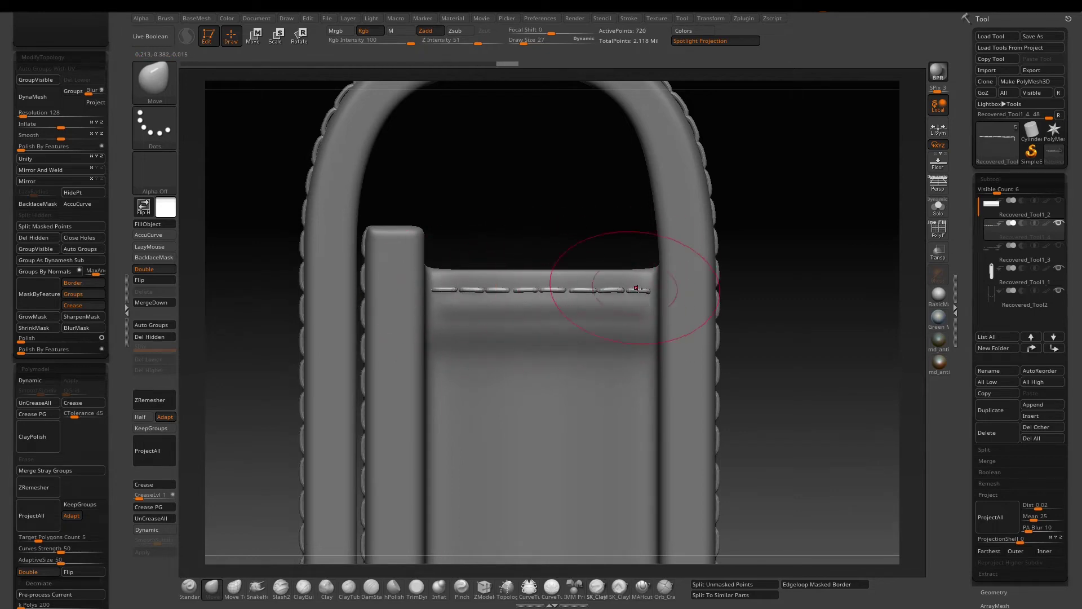
- Solo the stitch row and SelectRect-hide the stray pieces at its end, leaving eight stitches
{"action": "mouse_move", "coordinate": [801, 280]}
{"action": "left_mouse_down"}
{"action": "mouse_move", "coordinate": [824, 341]}
{"action": "mouse_move", "coordinate": [837, 337]}
{"action": "mouse_move", "coordinate": [717, 348]}
{"action": "left_mouse_up"}
{"action": "key", "text": "s"}
{"action": "left_click_drag", "start_coordinate": [736, 239], "coordinate": [576, 337], "text": "ctrl+shift"}
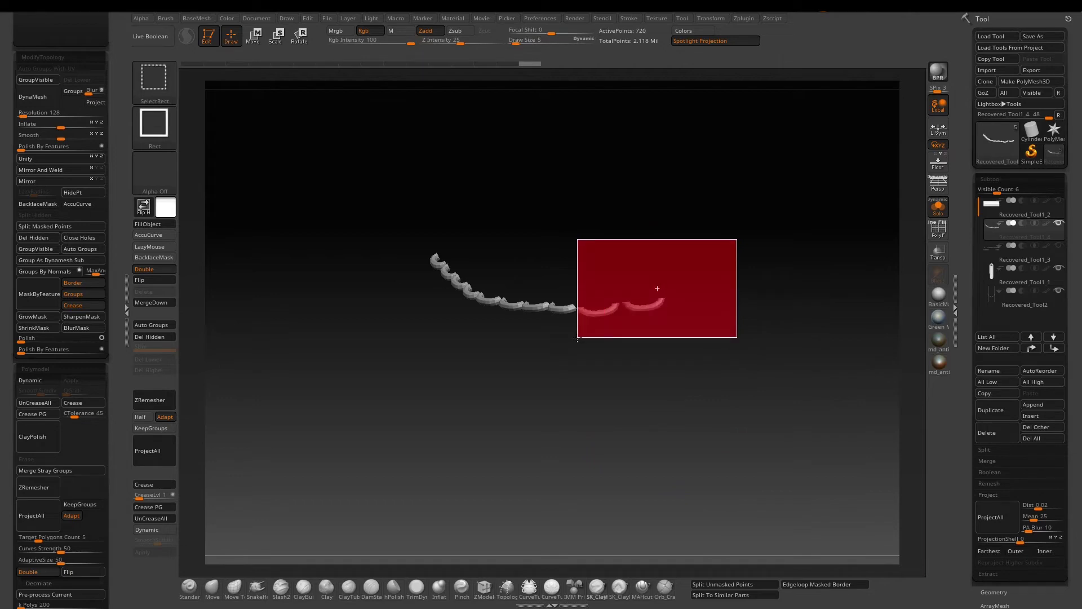
{"action": "left_click_drag", "start_coordinate": [518, 362], "coordinate": [541, 368], "text": "shift"}
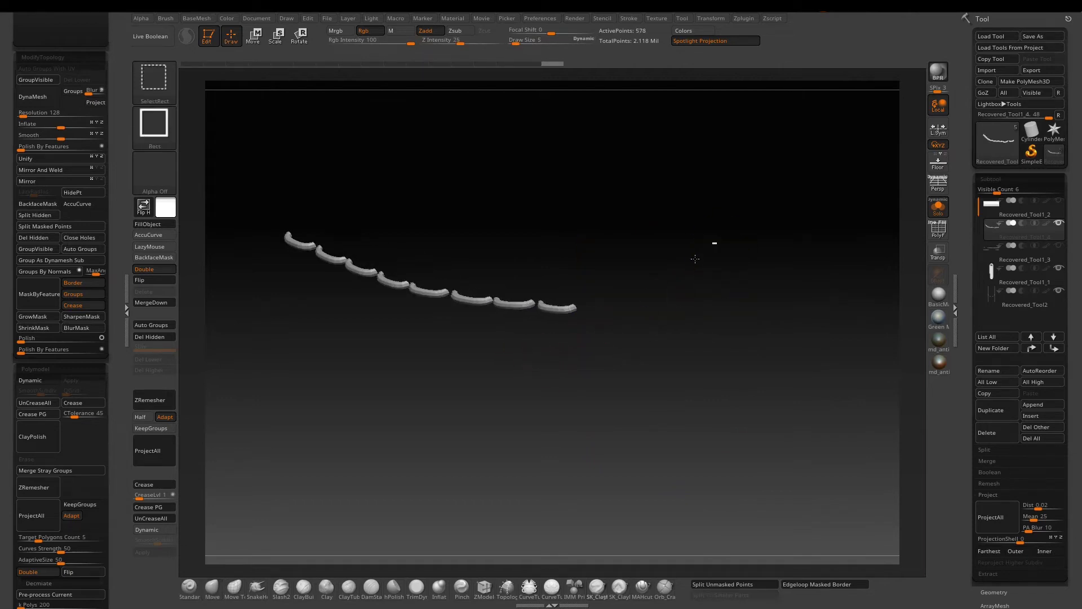
{"action": "left_click_drag", "start_coordinate": [717, 243], "coordinate": [576, 365], "text": "ctrl+shift"}
{"action": "left_click", "coordinate": [549, 352], "text": "ctrl+shift"}
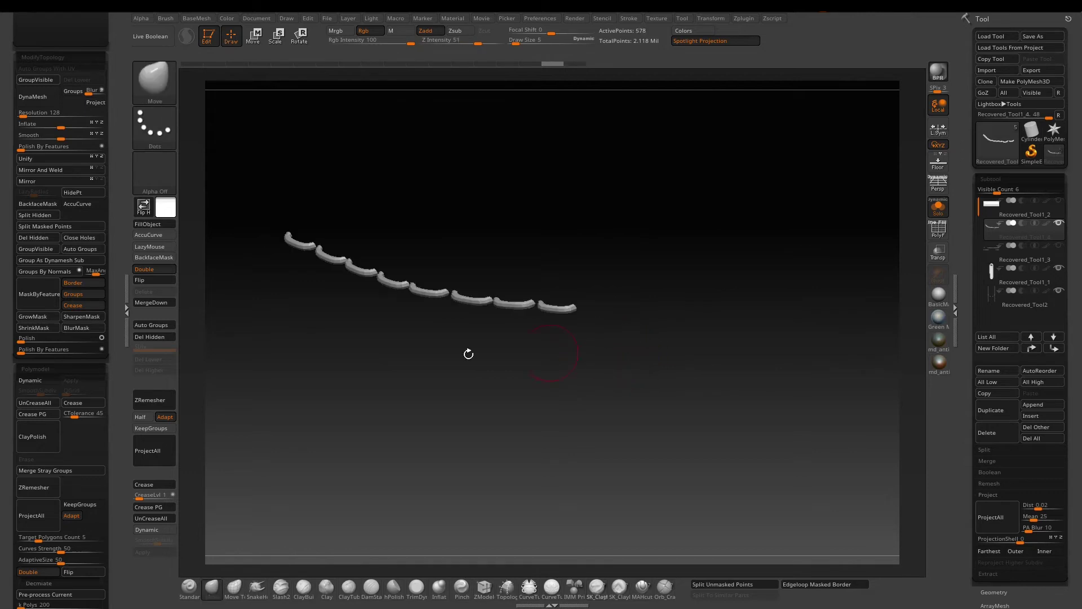
- Check the cleaned row edge-on and show the whole pouch again
{"action": "mouse_move", "coordinate": [278, 334]}
{"action": "left_mouse_down"}
{"action": "mouse_move", "coordinate": [627, 294]}
{"action": "mouse_move", "coordinate": [617, 357]}
{"action": "mouse_move", "coordinate": [744, 339]}
{"action": "left_mouse_up"}
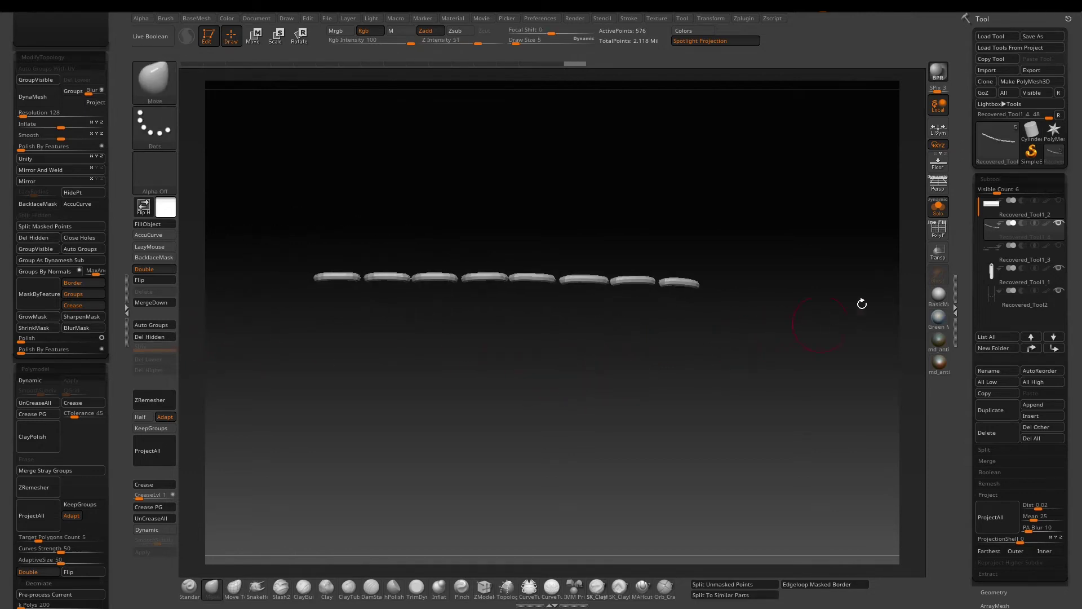
{"action": "left_click", "coordinate": [938, 205]}
{"action": "left_click_drag", "start_coordinate": [857, 283], "coordinate": [865, 201]}
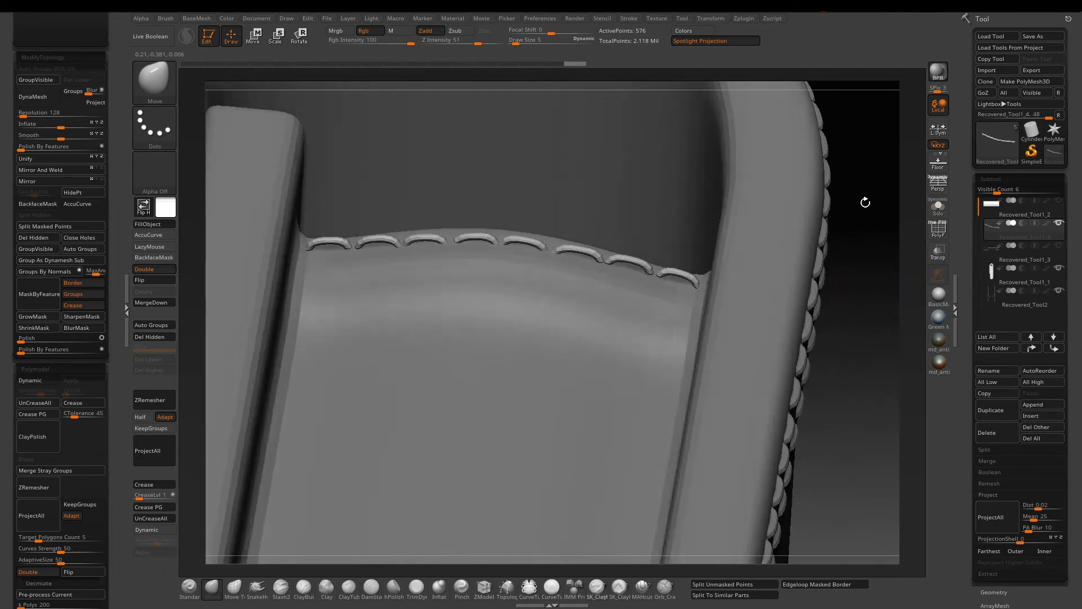
- Pull the right-end stitches onto the flap strip surface with Move Topological at Draw Size 25
{"action": "left_click", "coordinate": [222, 587]}
{"action": "key", "text": "s"}
{"action": "left_click_drag", "start_coordinate": [669, 272], "coordinate": [821, 314]}
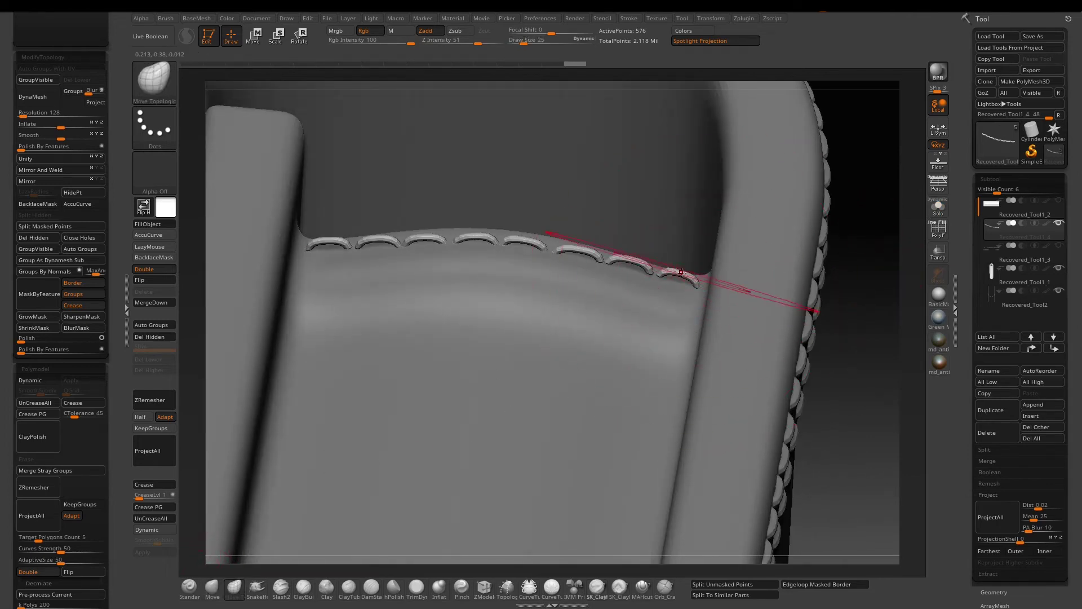
{"action": "left_click_drag", "start_coordinate": [666, 271], "coordinate": [807, 309]}
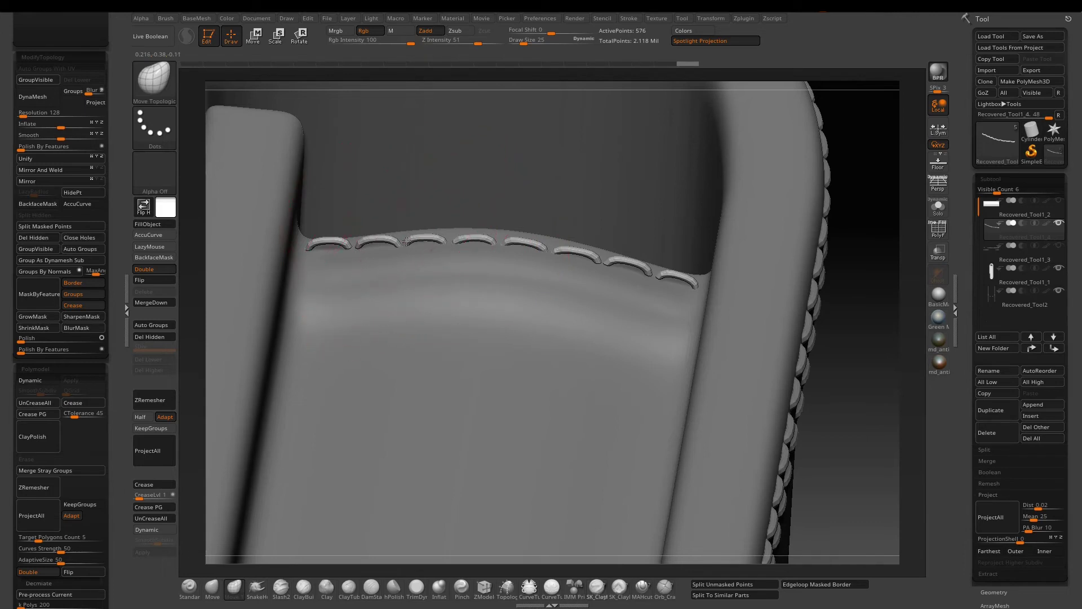
- Undo and redo the stitch nudges to compare, ending on a front view with the transform gizmo up
{"action": "key", "text": "ctrl+z"}
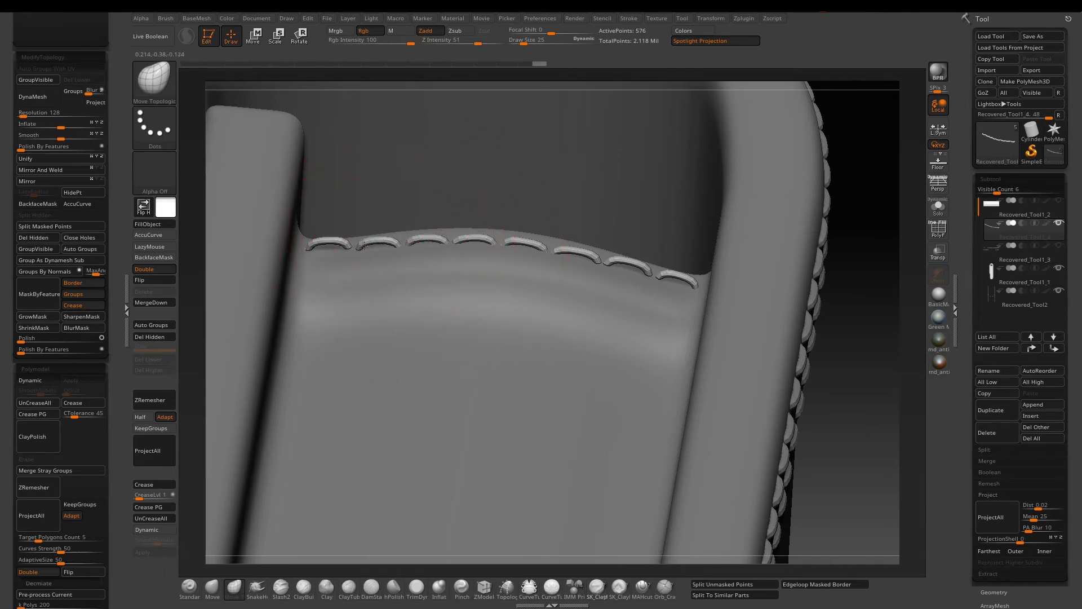
{"action": "key", "text": "ctrl+shift+z"}
{"action": "key", "text": "ctrl+shift+z"}
{"action": "key", "text": "ctrl+shift+z"}
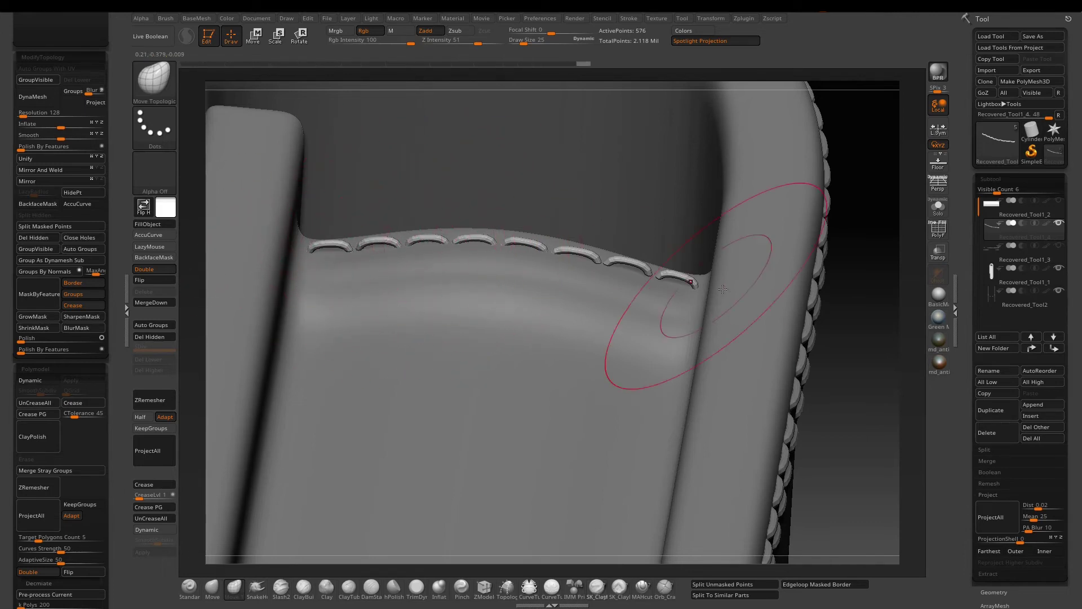
{"action": "key", "text": "ctrl+shift+z"}
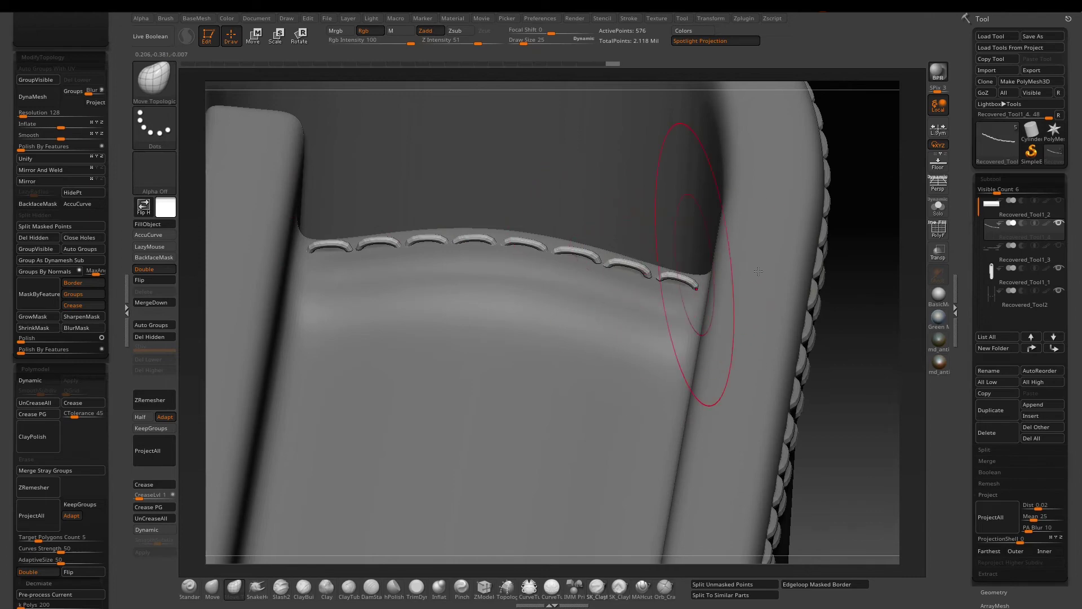
{"action": "mouse_move", "coordinate": [845, 314]}
{"action": "left_mouse_down"}
{"action": "mouse_move", "coordinate": [864, 387]}
{"action": "mouse_move", "coordinate": [845, 338]}
{"action": "left_mouse_up"}
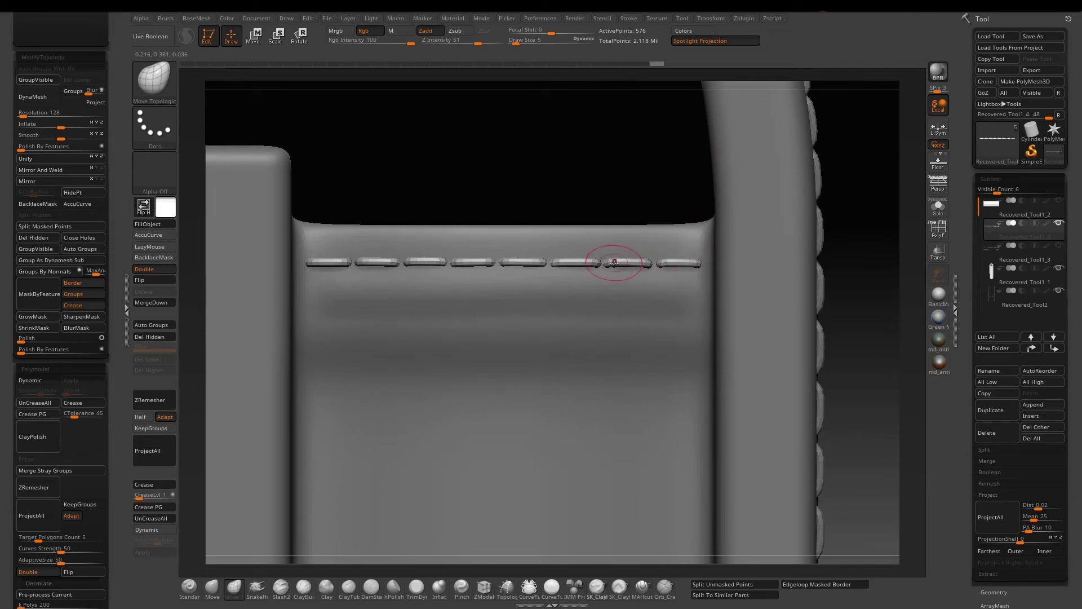
{"action": "key", "text": "w"}
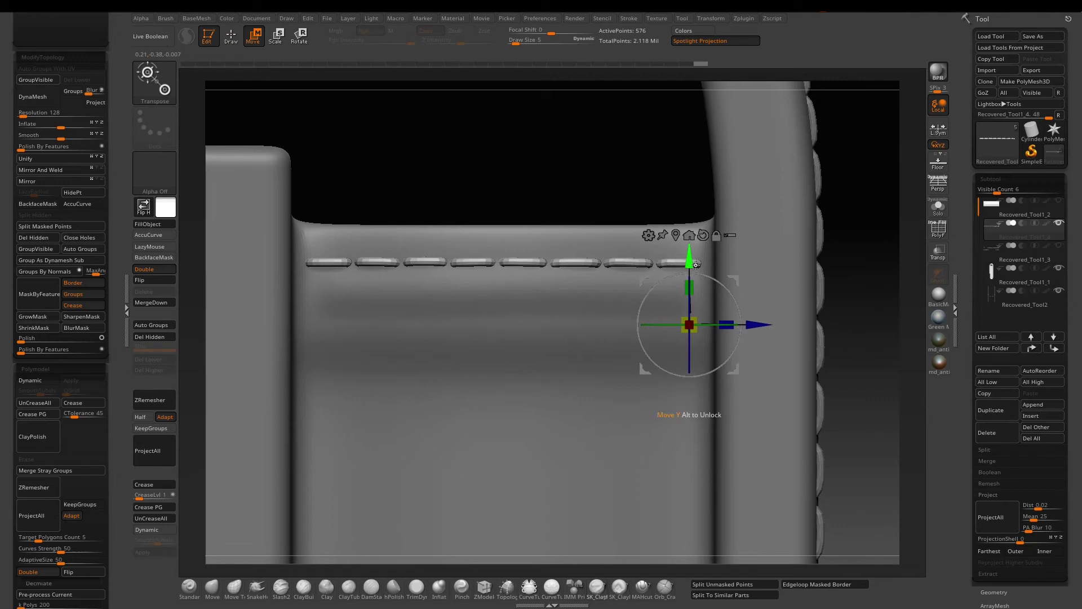
- Duplicate the stitch row and slide the copy down to form a second parallel row
{"action": "left_click_drag", "start_coordinate": [695, 265], "coordinate": [680, 318], "text": "ctrl"}
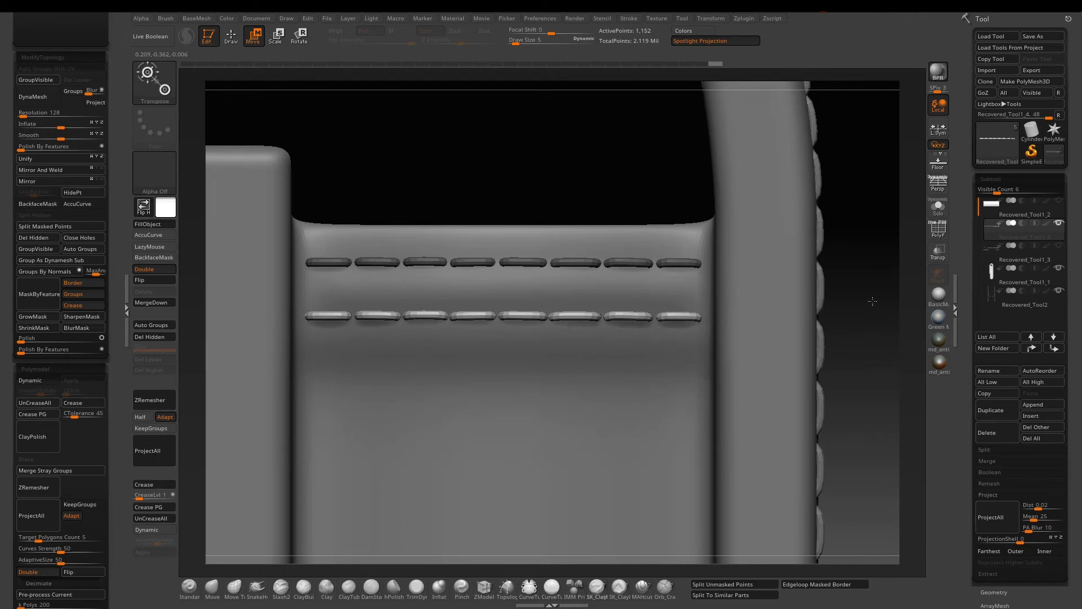
{"action": "left_click_drag", "start_coordinate": [867, 308], "coordinate": [718, 354]}
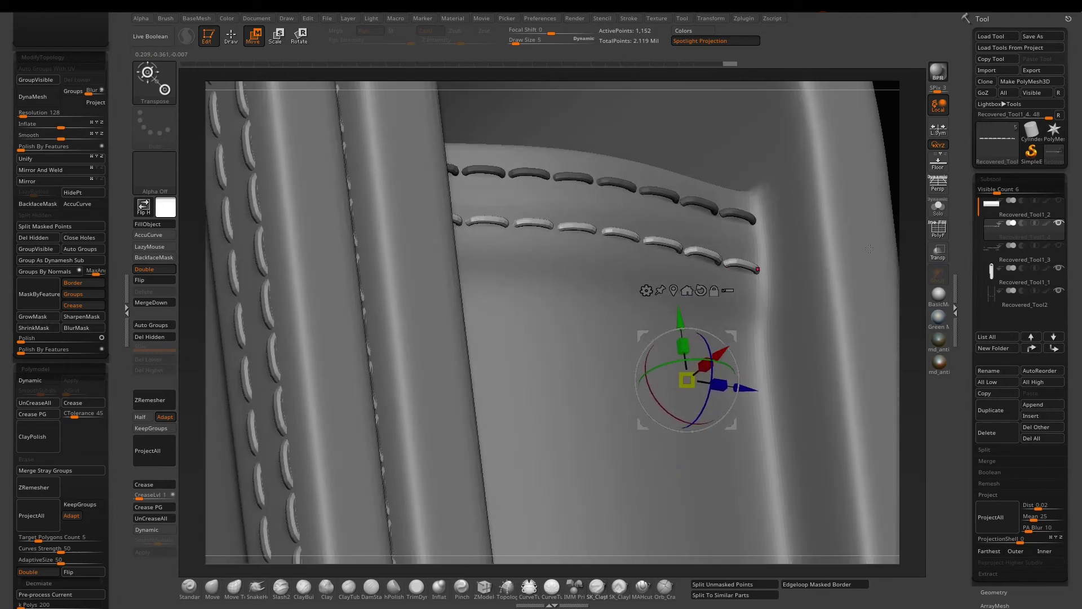
{"action": "mouse_move", "coordinate": [900, 142]}
{"action": "left_mouse_down"}
{"action": "mouse_move", "coordinate": [737, 207]}
{"action": "mouse_move", "coordinate": [732, 272]}
{"action": "left_mouse_up"}
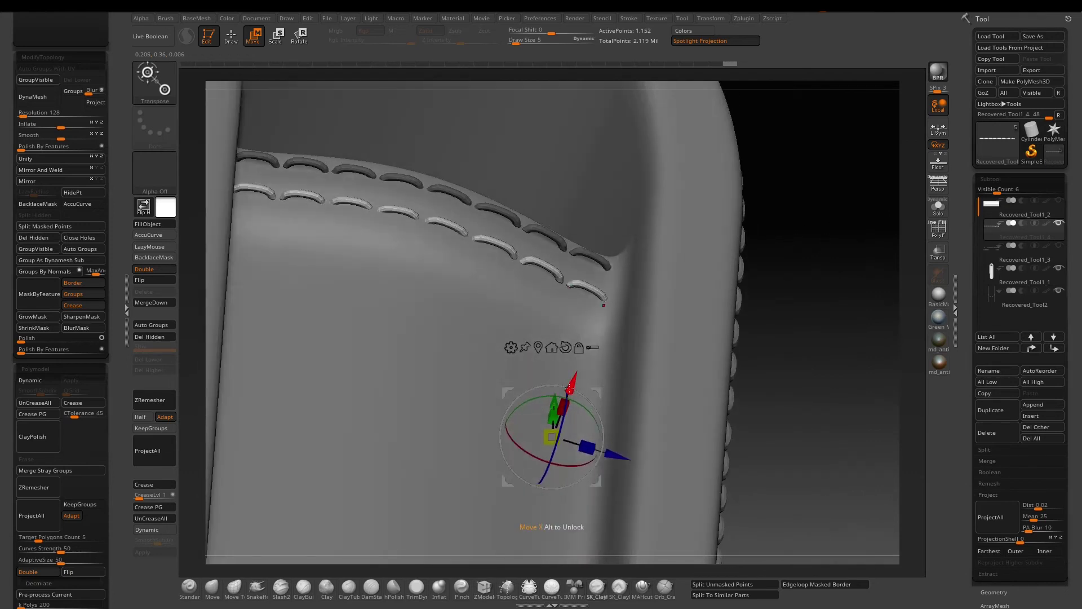
- Invert the mask so the new lower stitch row becomes the editable one
{"action": "key", "text": "ctrl"}
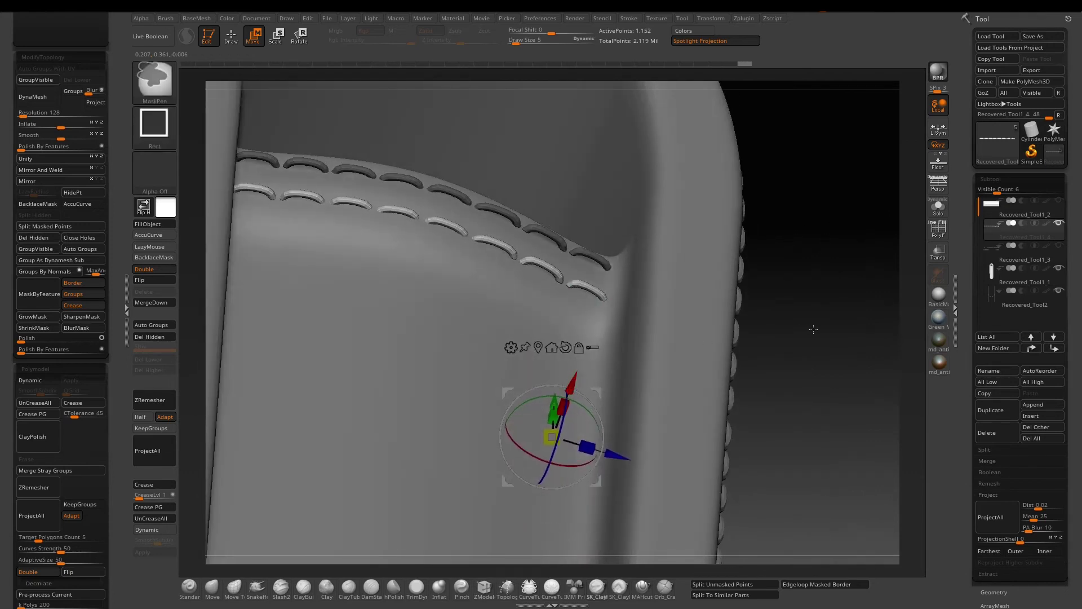
{"action": "left_click", "coordinate": [820, 329], "text": "ctrl"}
{"action": "left_click", "coordinate": [570, 387]}
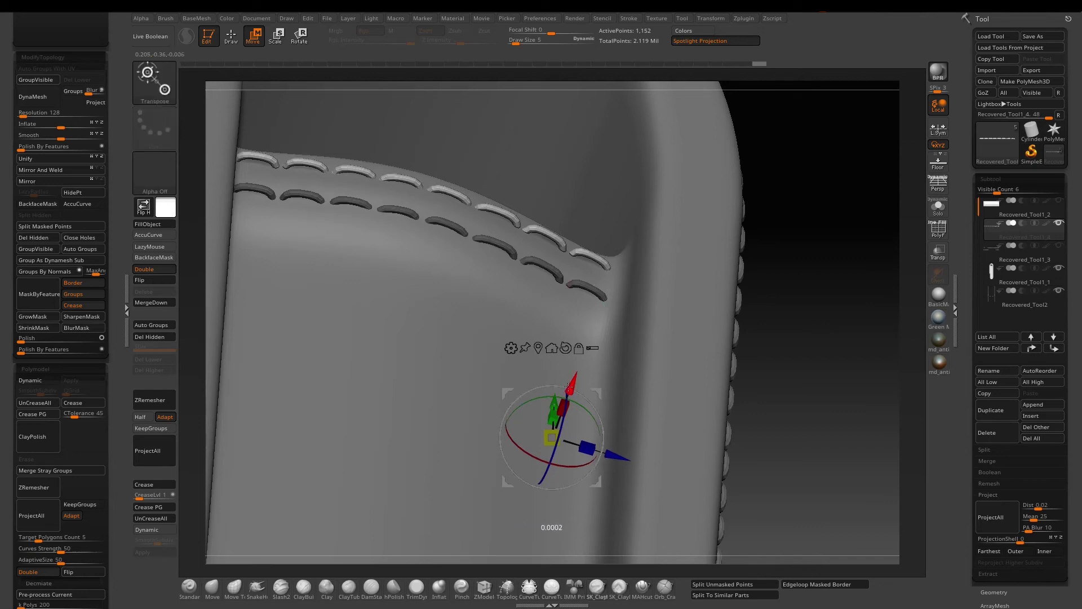
{"action": "left_click_drag", "start_coordinate": [834, 356], "coordinate": [234, 516]}
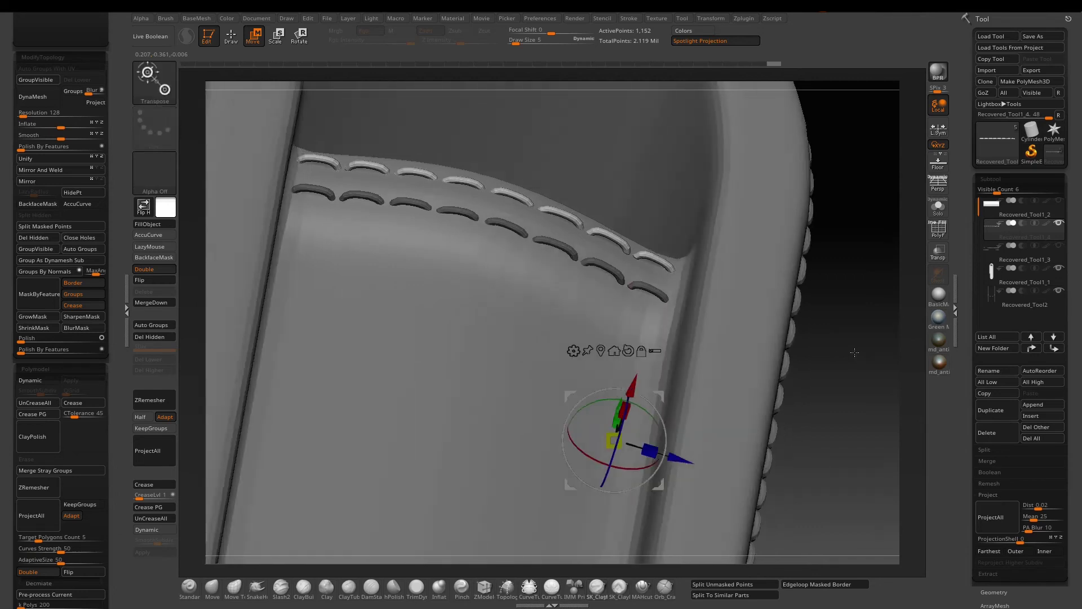
- Nudge the lower row's right-end stitches into place with Move Topological at Draw Size 15
{"action": "left_click", "coordinate": [229, 586]}
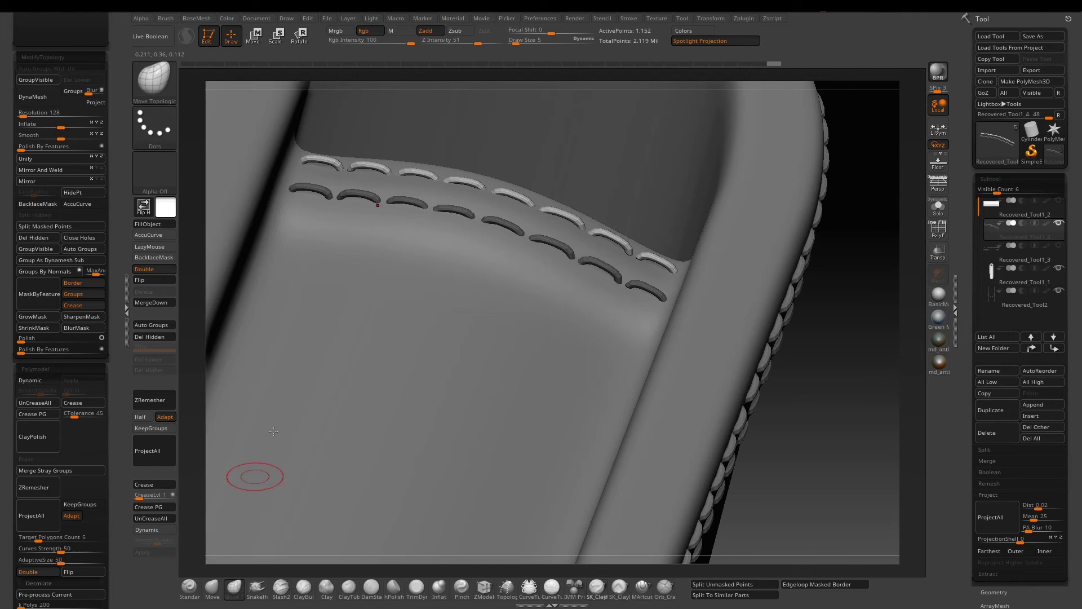
{"action": "key", "text": "s"}
{"action": "left_click_drag", "start_coordinate": [351, 145], "coordinate": [353, 166]}
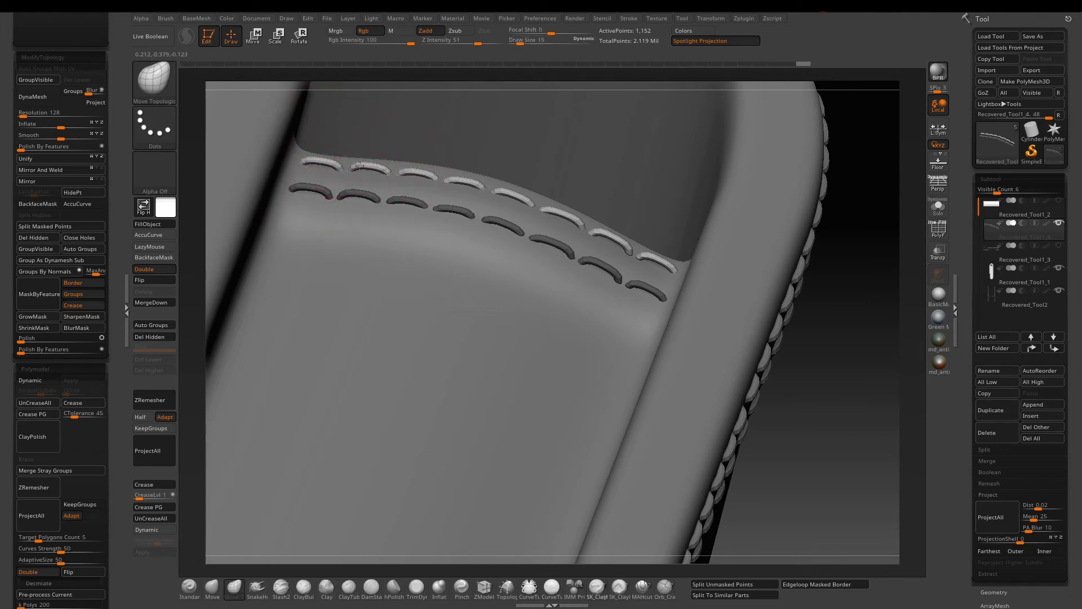
{"action": "left_click_drag", "start_coordinate": [647, 258], "coordinate": [640, 290]}
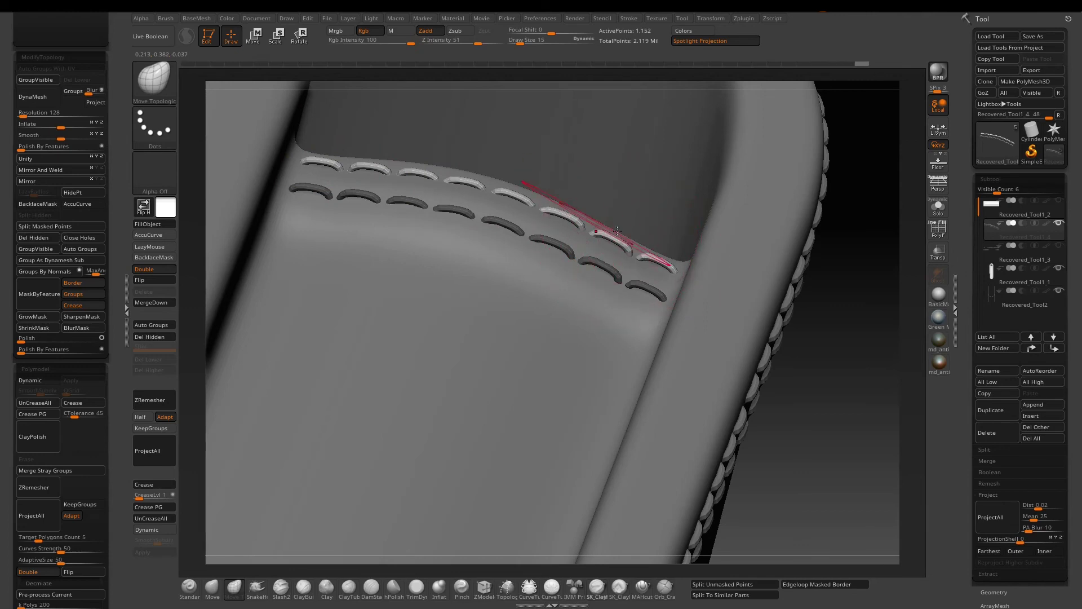
{"action": "mouse_move", "coordinate": [804, 338]}
{"action": "left_mouse_down"}
{"action": "mouse_move", "coordinate": [844, 394]}
{"action": "mouse_move", "coordinate": [789, 317]}
{"action": "mouse_move", "coordinate": [829, 328]}
{"action": "left_mouse_up"}
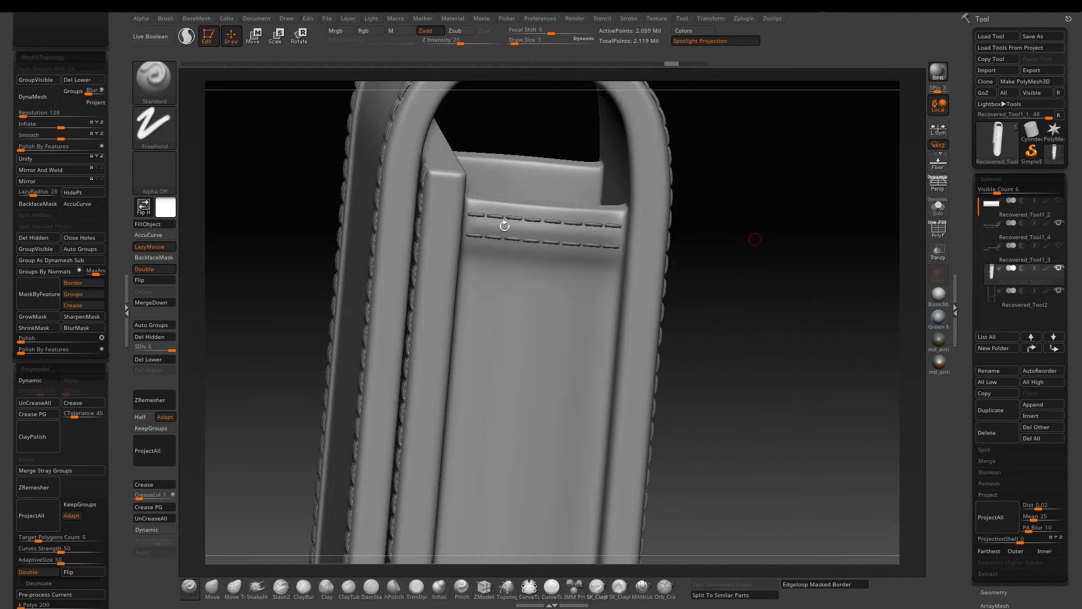
{"action": "left_click_drag", "start_coordinate": [702, 240], "coordinate": [521, 275]}
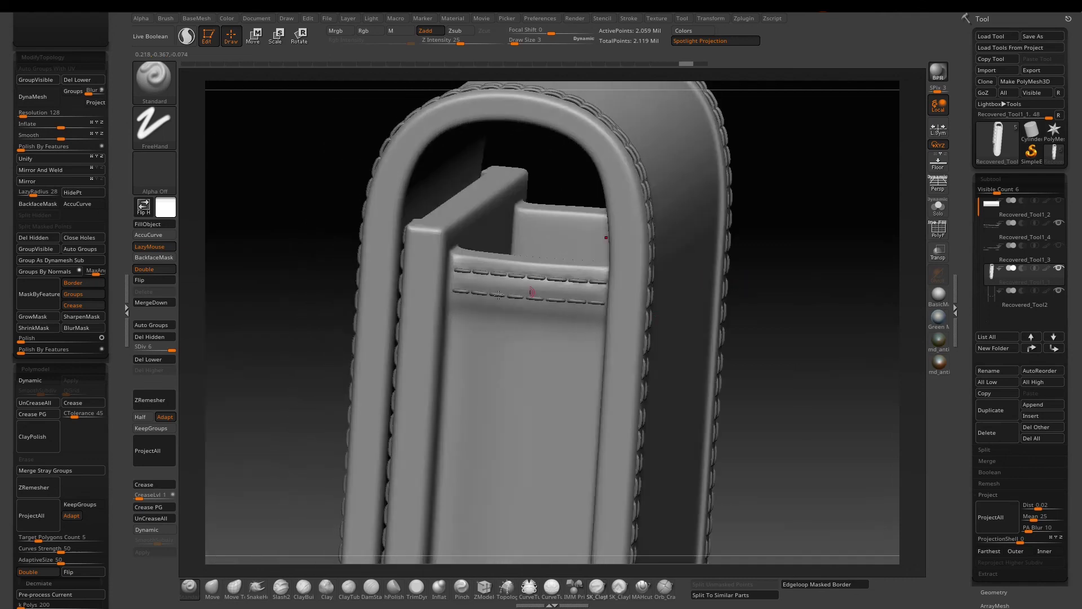
{"action": "left_click_drag", "start_coordinate": [776, 294], "coordinate": [617, 287]}
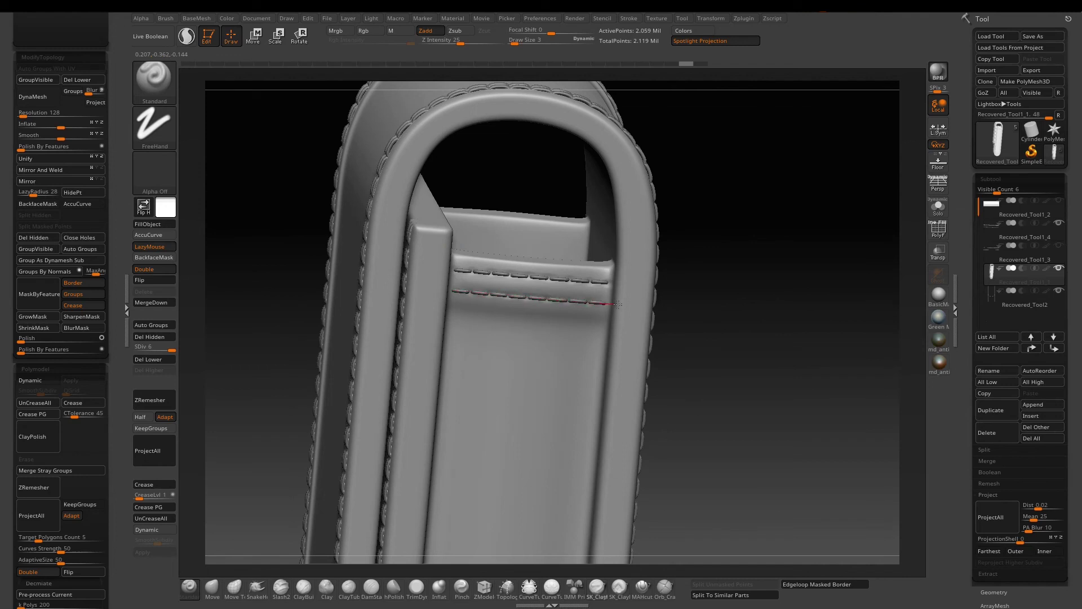
{"action": "mouse_move", "coordinate": [718, 289]}
{"action": "left_mouse_down"}
{"action": "mouse_move", "coordinate": [761, 282]}
{"action": "mouse_move", "coordinate": [686, 256]}
{"action": "mouse_move", "coordinate": [690, 244]}
{"action": "mouse_move", "coordinate": [696, 264]}
{"action": "mouse_move", "coordinate": [662, 287]}
{"action": "mouse_move", "coordinate": [700, 255]}
{"action": "left_mouse_up"}
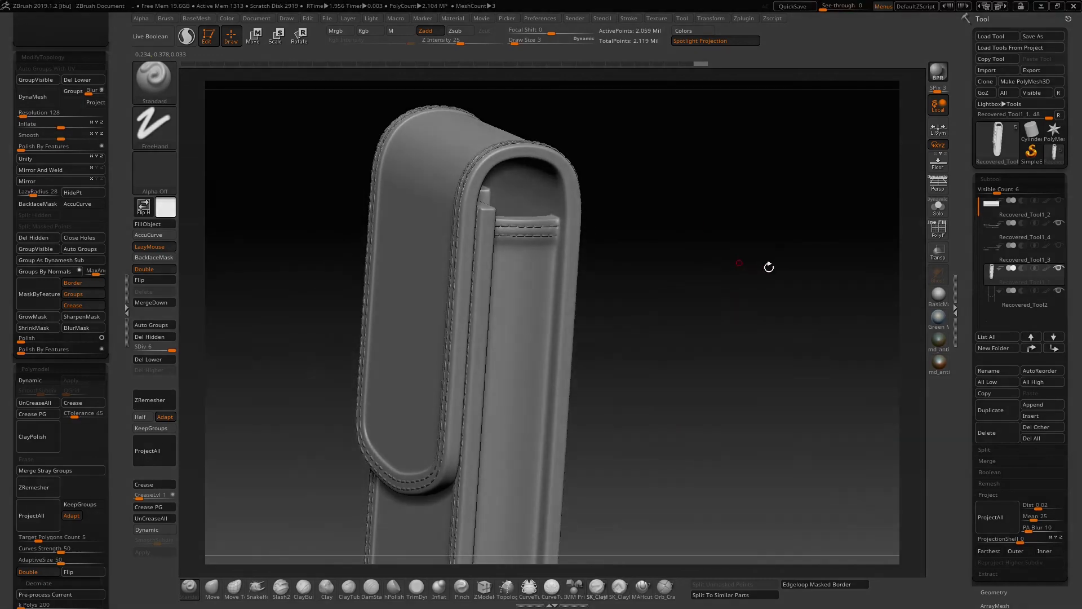